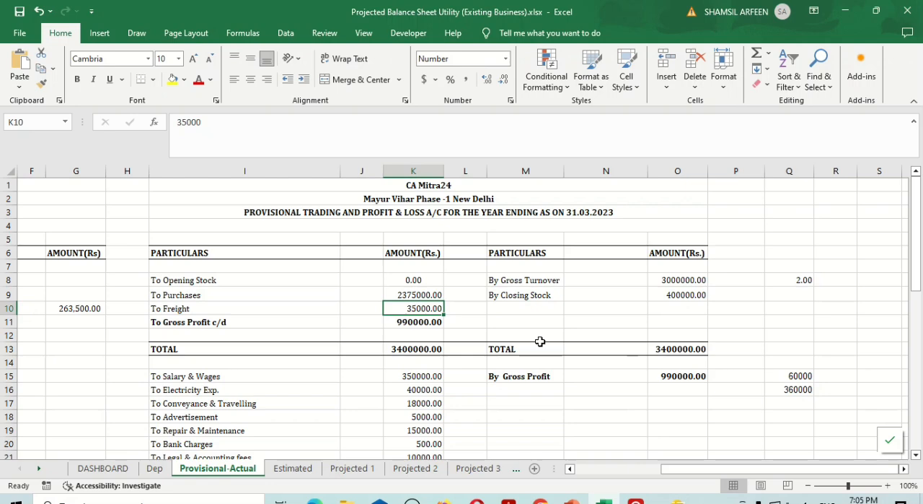
Review turnover, purchases, closing stock and the expense amounts in the provisional trading and profit and loss account
scroll(539, 341, "down", 5)
scroll(540, 341, "up", 4)
scroll(540, 342, "up", 1)
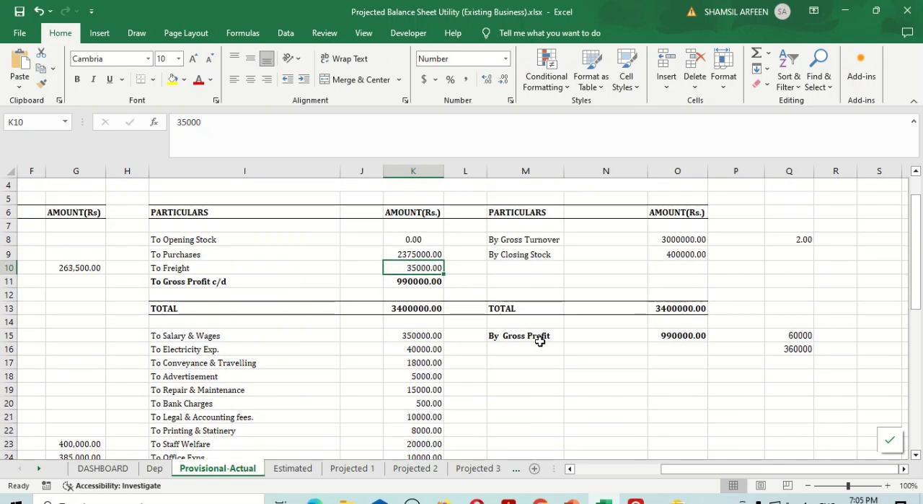
left_click(689, 241)
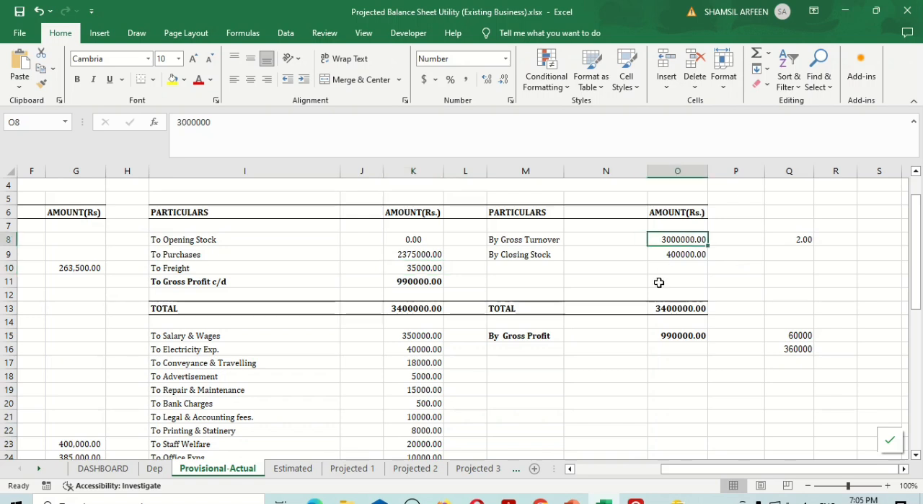
left_click(419, 258)
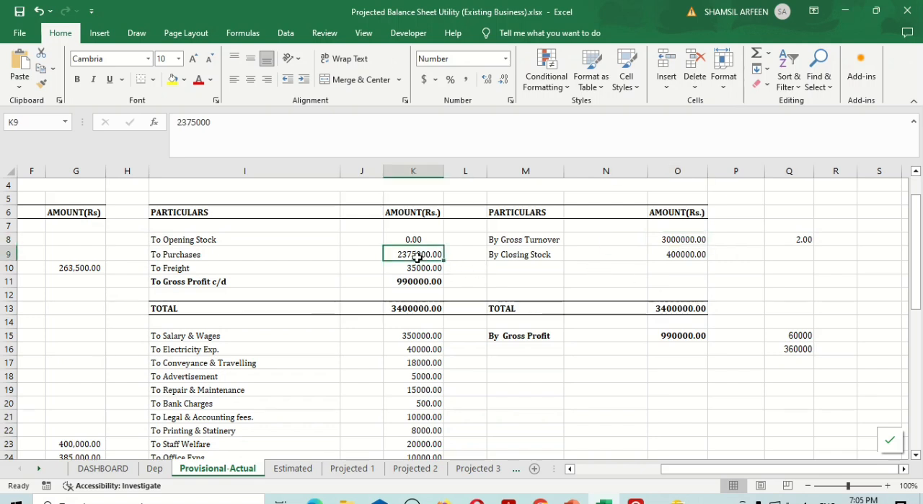
left_click(681, 258)
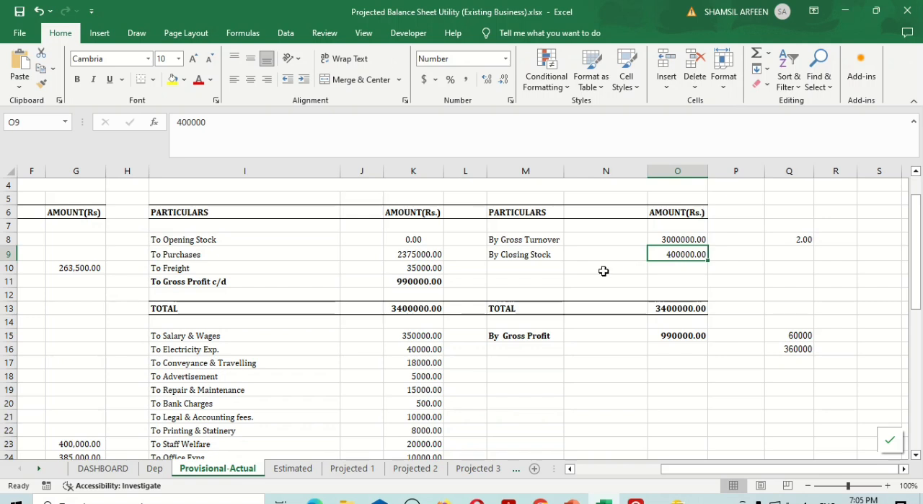
scroll(604, 270, "down", 2)
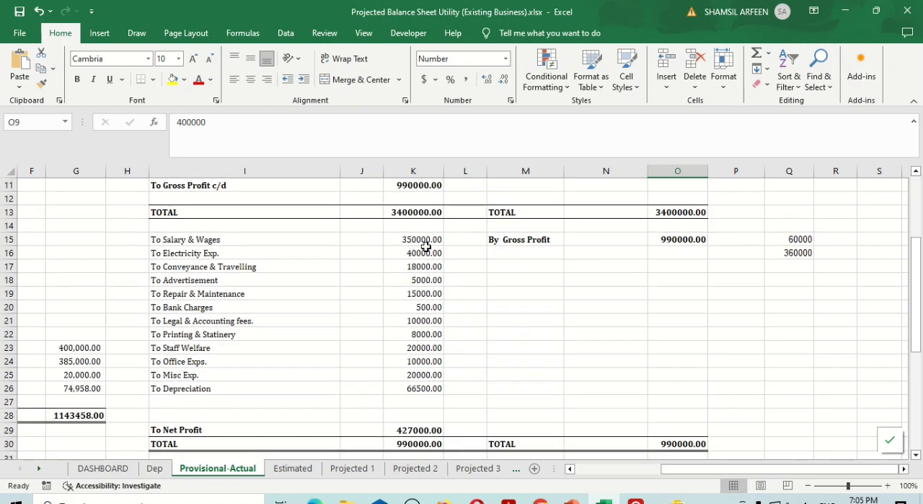
left_click_drag(424, 249, 422, 350)
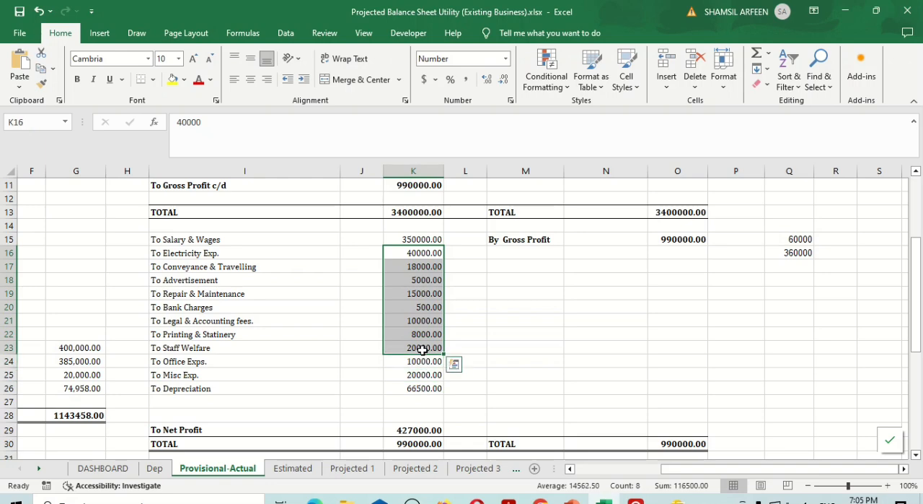
Examine sundry debtors, cash and bank balance, sundry creditors and other payable in the provisional balance sheet
scroll(422, 349, "left", 5)
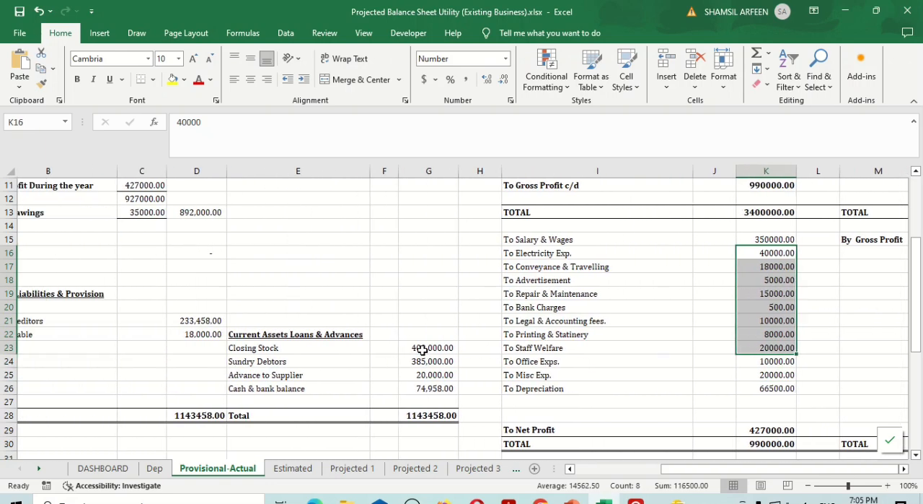
left_click(465, 361)
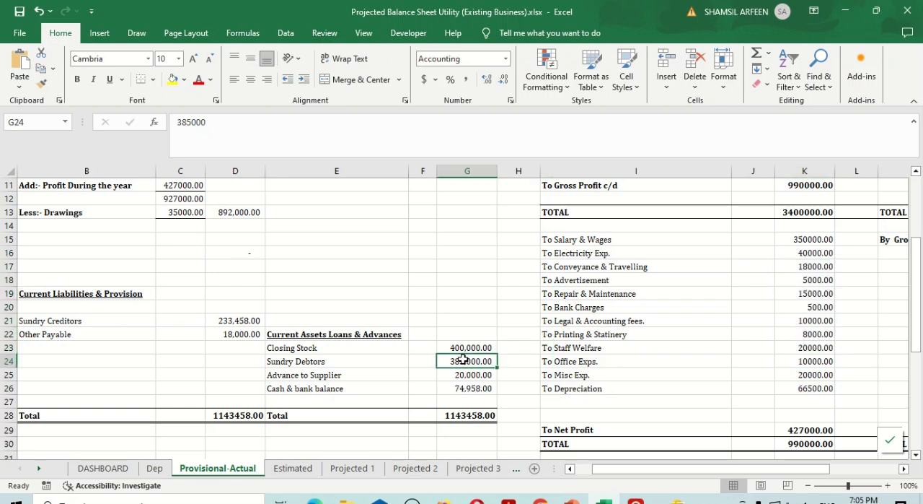
left_click(469, 388)
scroll(469, 387, "left", 2)
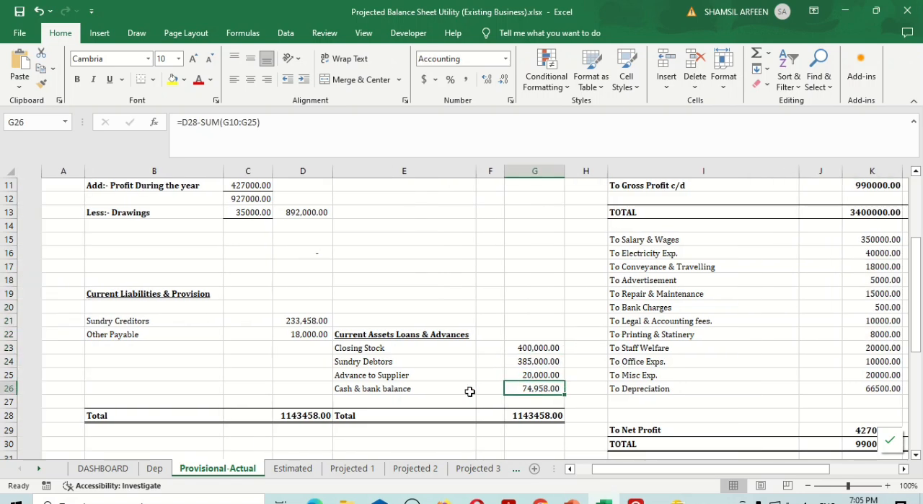
left_click(270, 321)
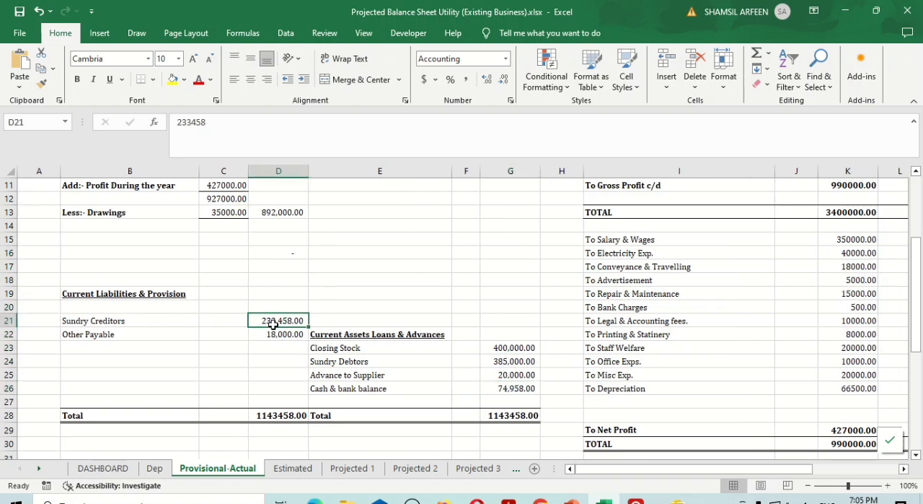
left_click(275, 334)
scroll(654, 290, "up", 2)
scroll(655, 290, "right", 3)
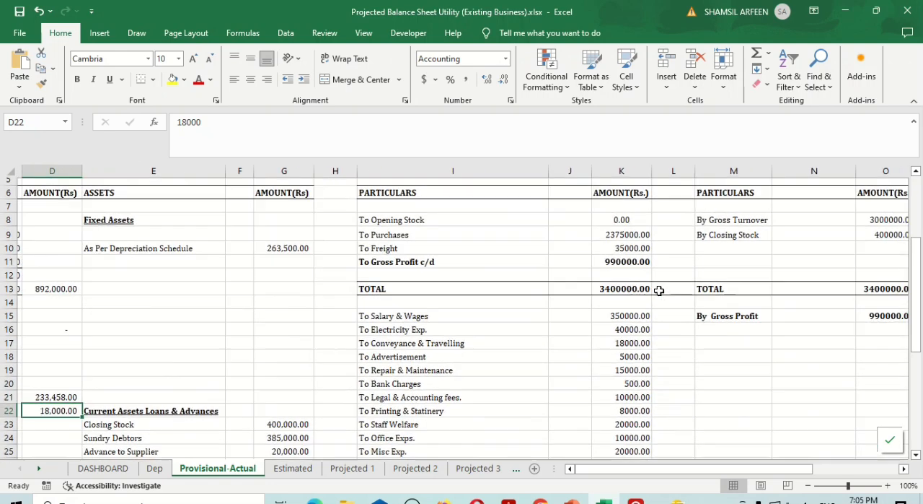
scroll(659, 291, "right", 2)
scroll(659, 290, "up", 2)
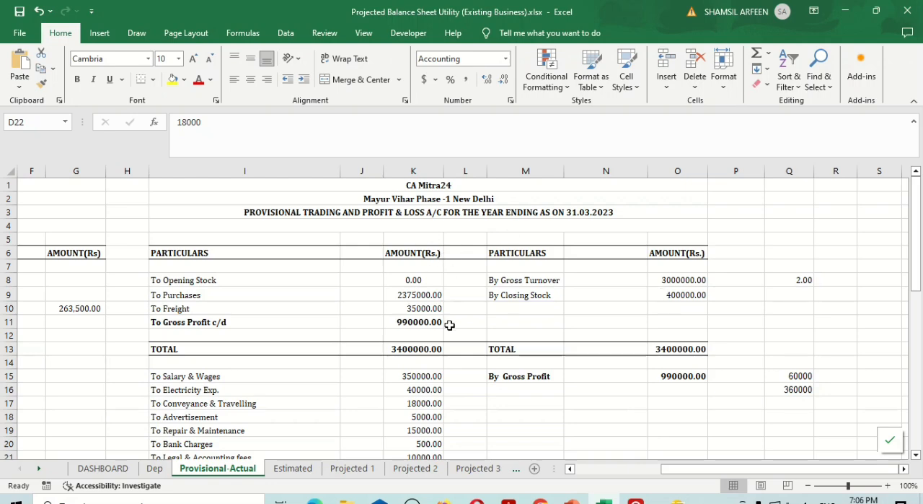
Change the year-end date in the provisional trading and profit and loss account title to 31.03.2024
scroll(449, 324, "down", 5)
scroll(450, 325, "down", 1)
scroll(450, 324, "up", 6)
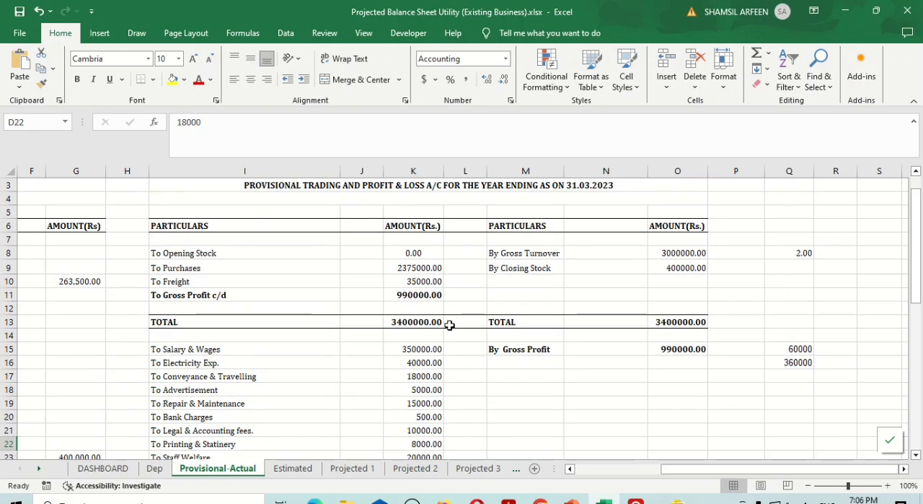
scroll(449, 325, "up", 2)
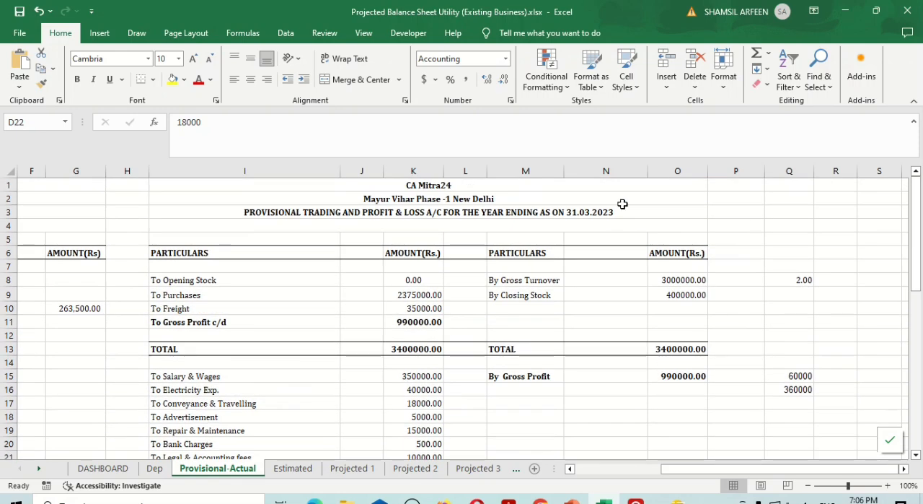
double_click(625, 211)
key("BackSpace")
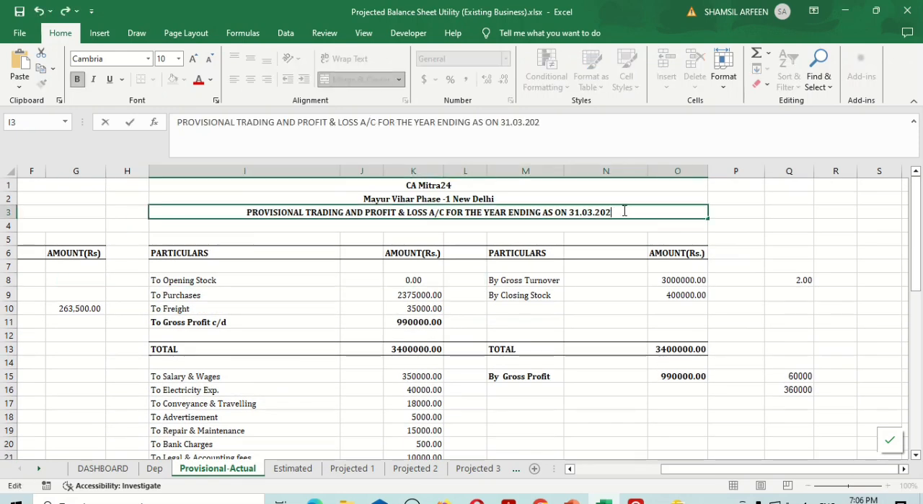
type("4")
key("Return")
Change the date in the provisional balance sheet title to 31.03.2024
key("Home")
key("Up")
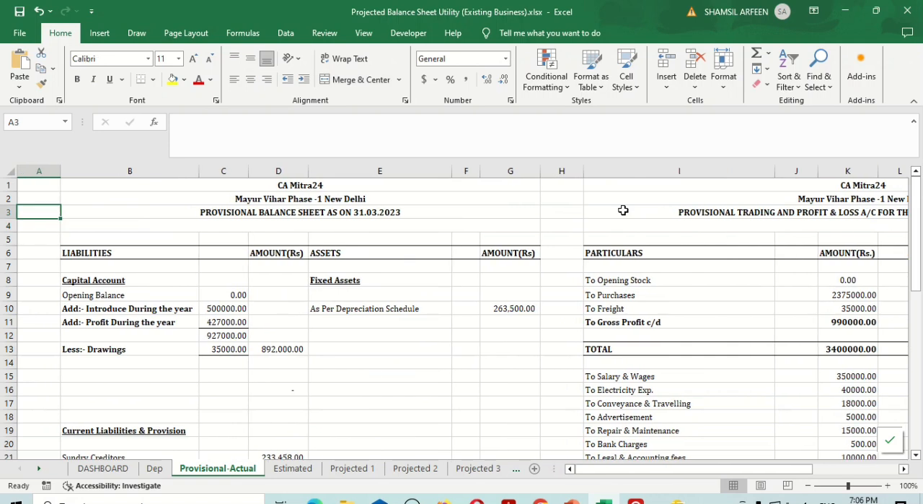
key("Right")
key("F2")
key("BackSpace")
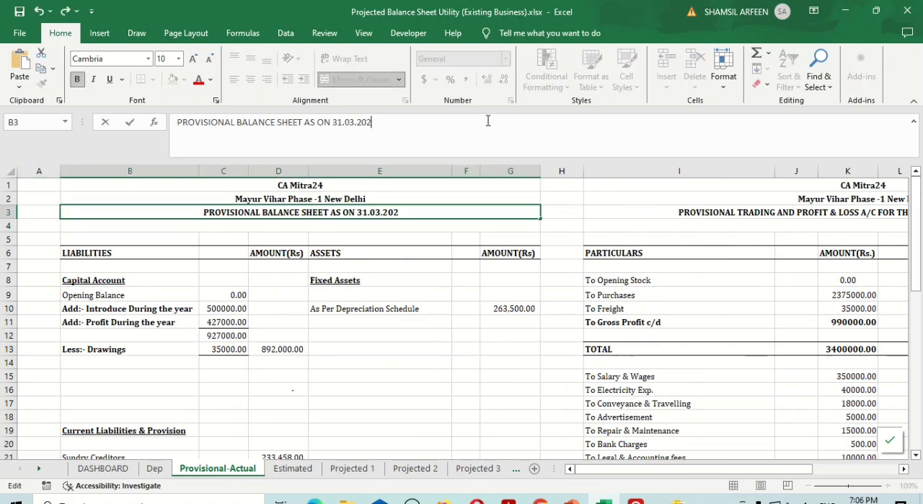
type("4")
key("Return")
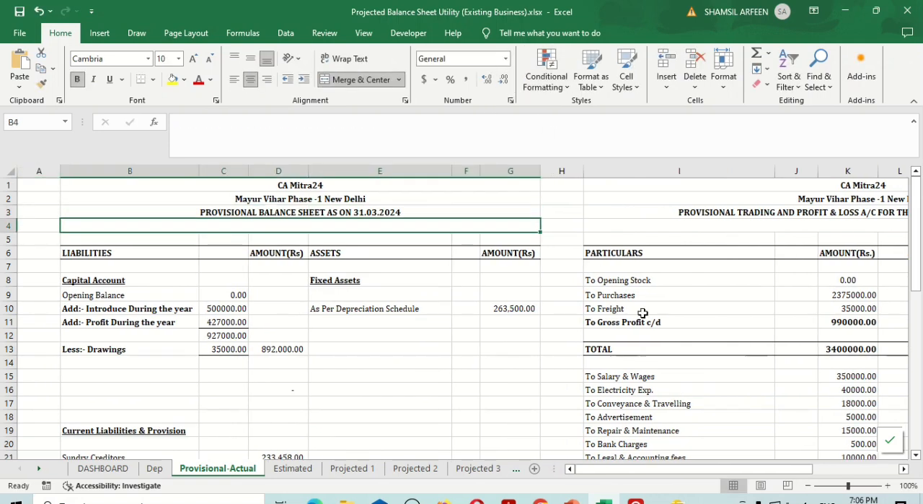
Look over the provisional accounts, the Estimated and Projected 1 sheets, and bring up the Assumptions table on the DASHBOARD sheet
scroll(642, 313, "right", 4)
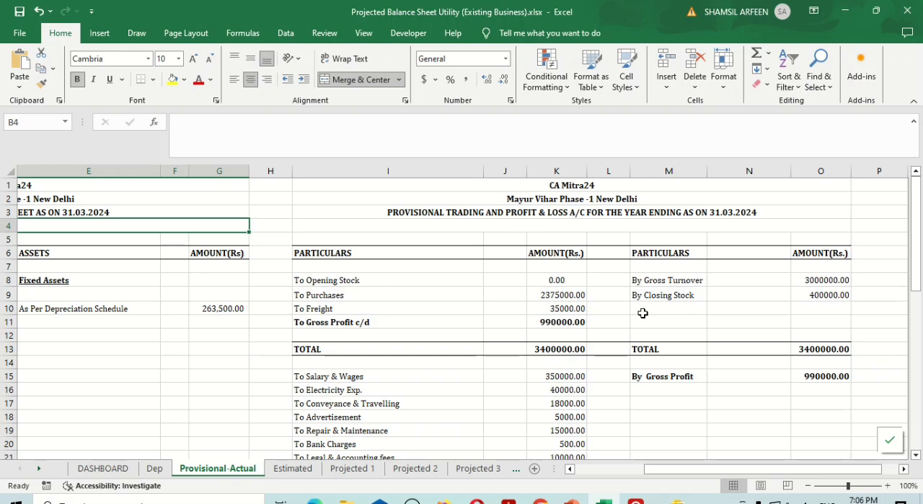
scroll(643, 313, "down", 5)
scroll(643, 313, "up", 4)
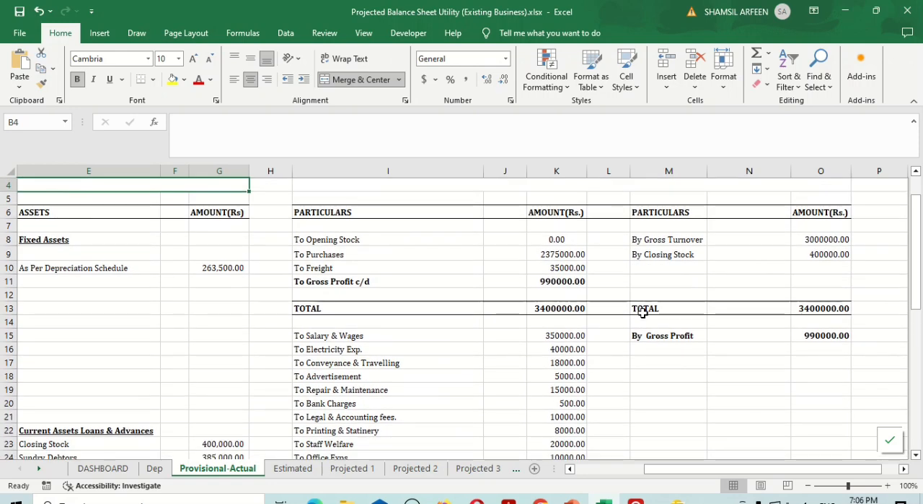
scroll(642, 314, "up", 1)
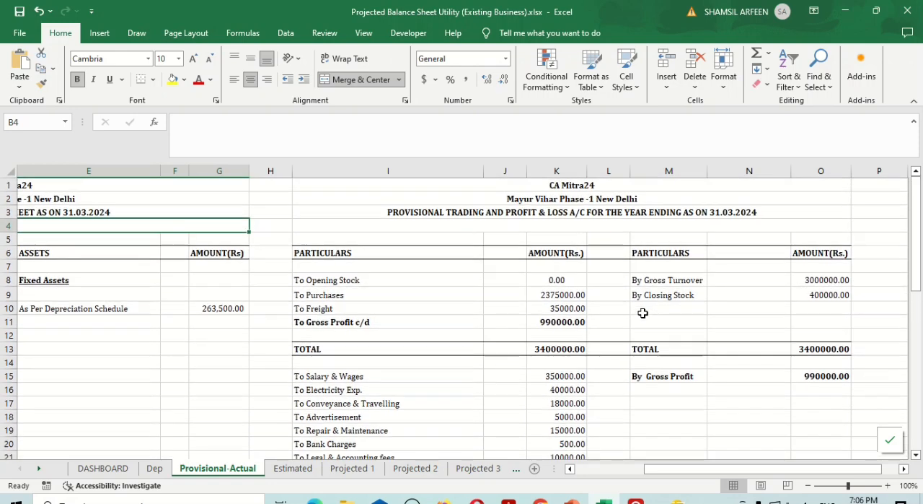
left_click(287, 471)
left_click(351, 469)
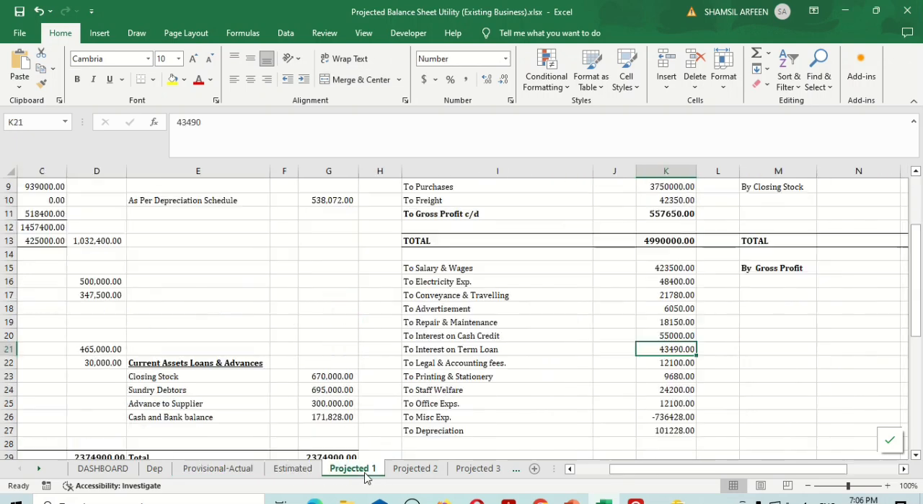
left_click(306, 476)
left_click(121, 470)
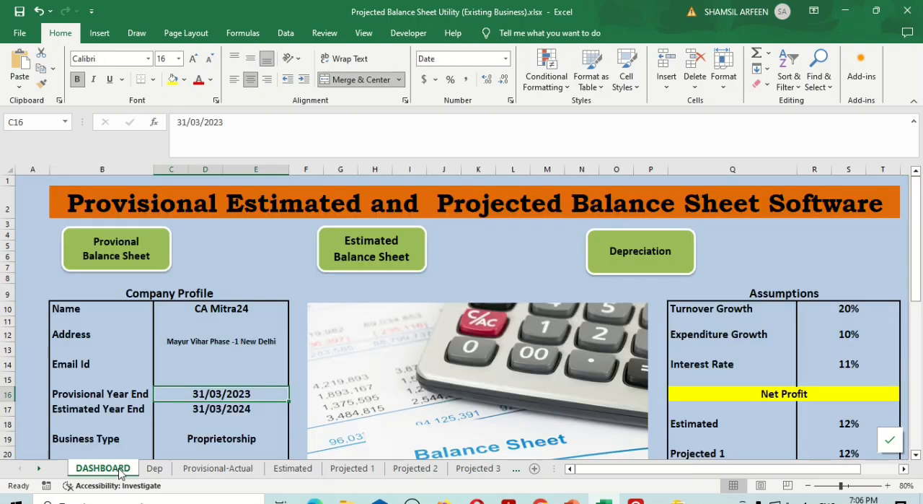
scroll(686, 407, "down", 1)
scroll(686, 406, "right", 2)
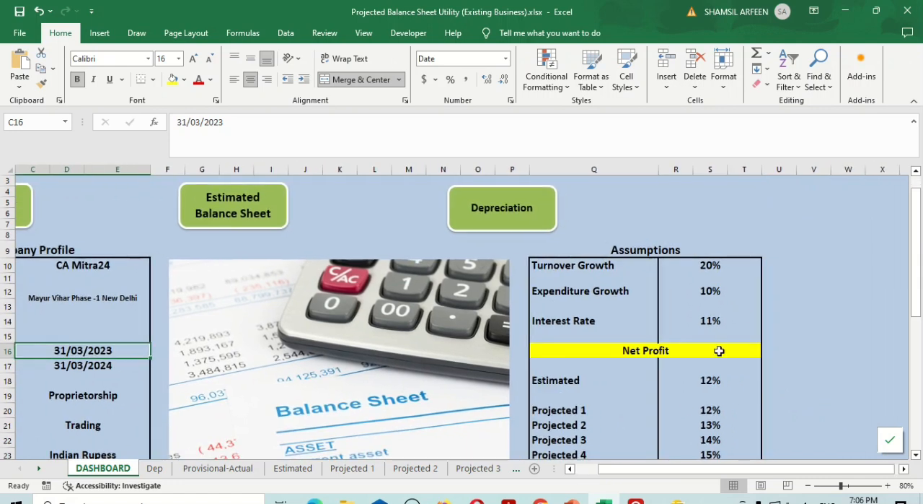
Try a Turnover Growth assumption of 15% and set it back to 20%
left_click(716, 267)
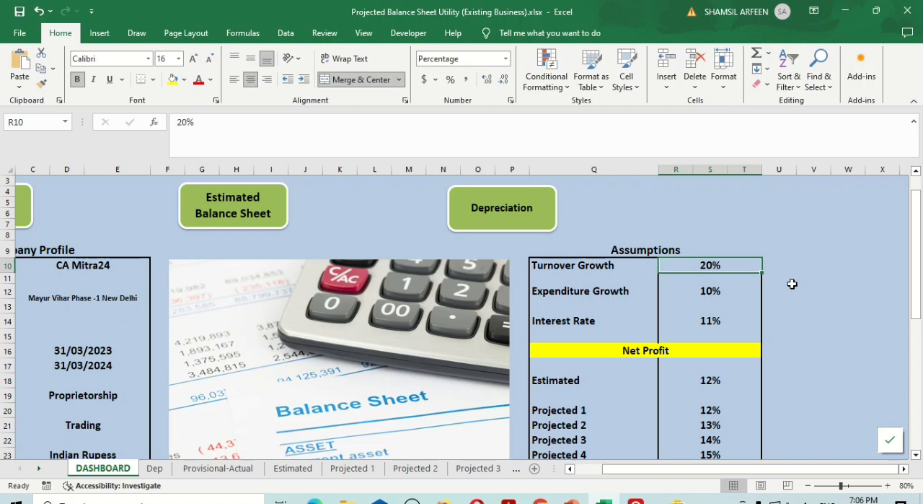
left_click(711, 281)
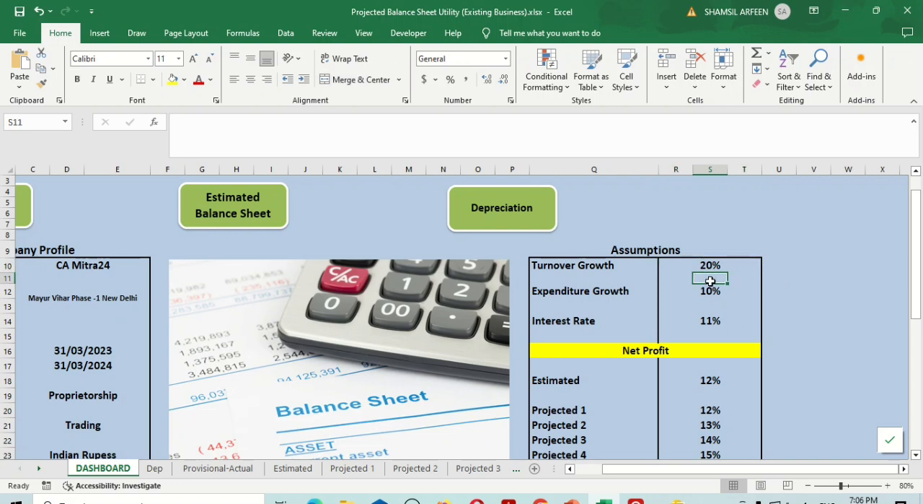
key("Up")
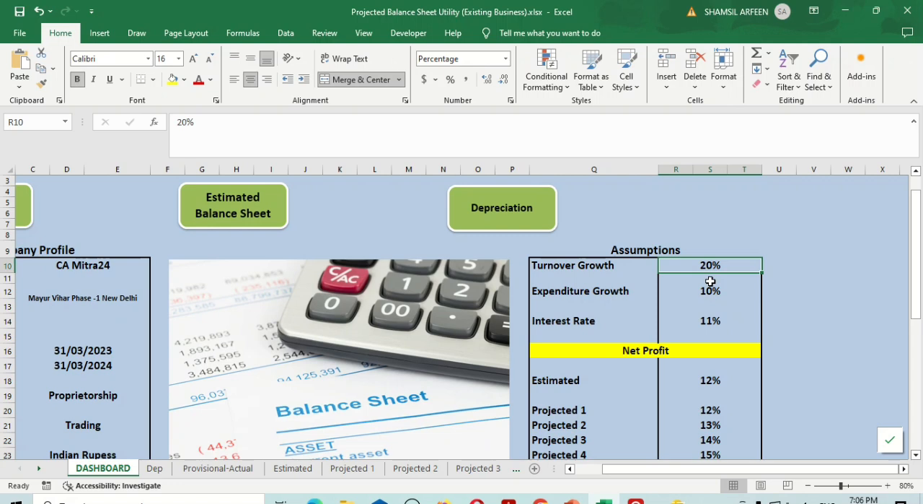
type("15")
left_click(710, 281)
key("Up")
type("20")
left_click(711, 282)
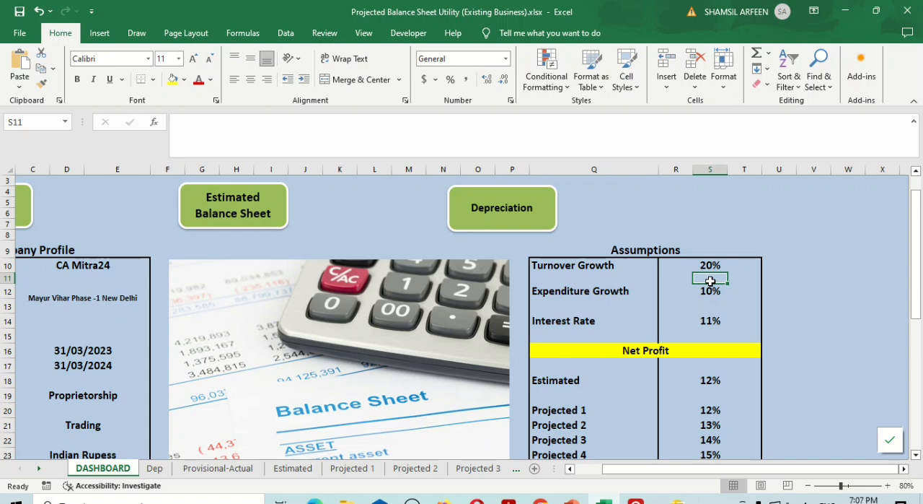
Review the growth and interest rate assumptions and the net profit percentages from Estimated through Projected 5
left_click(710, 264)
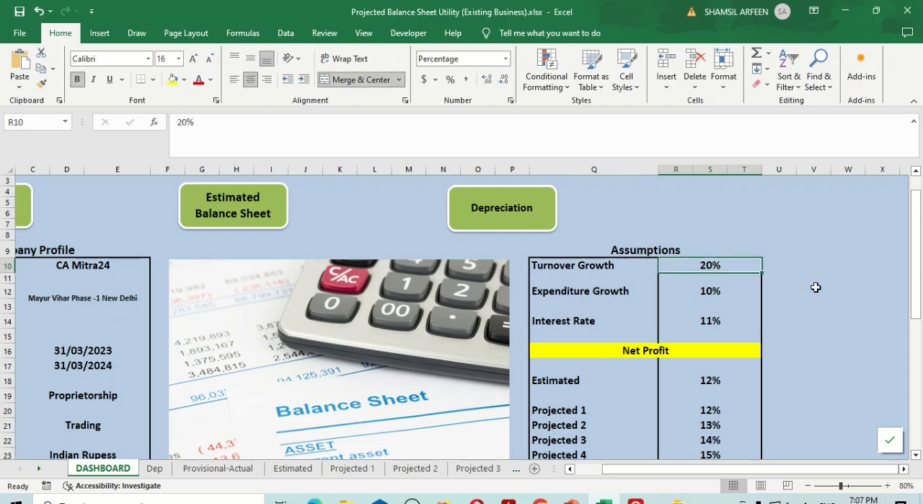
left_click(707, 292)
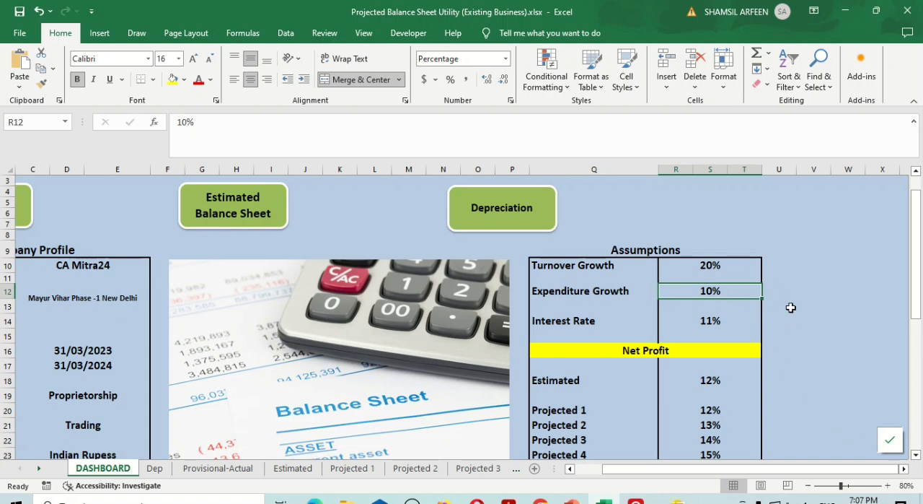
left_click(704, 319)
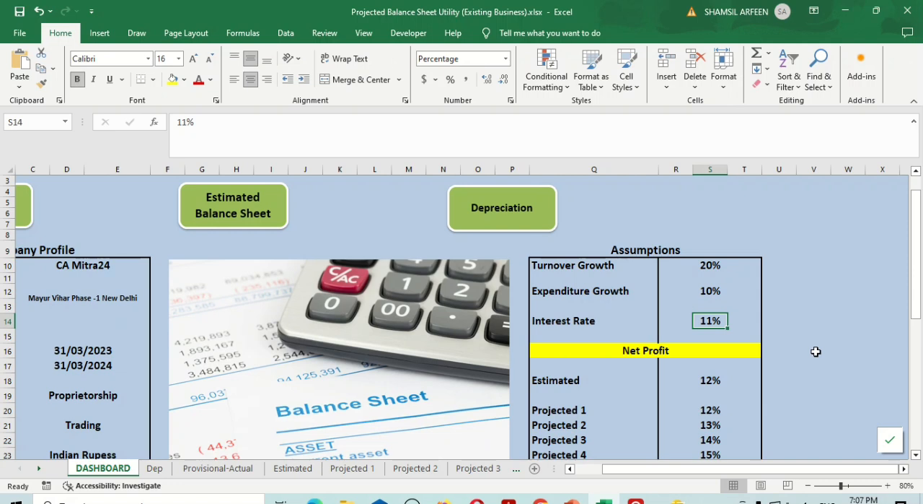
scroll(732, 353, "down", 3)
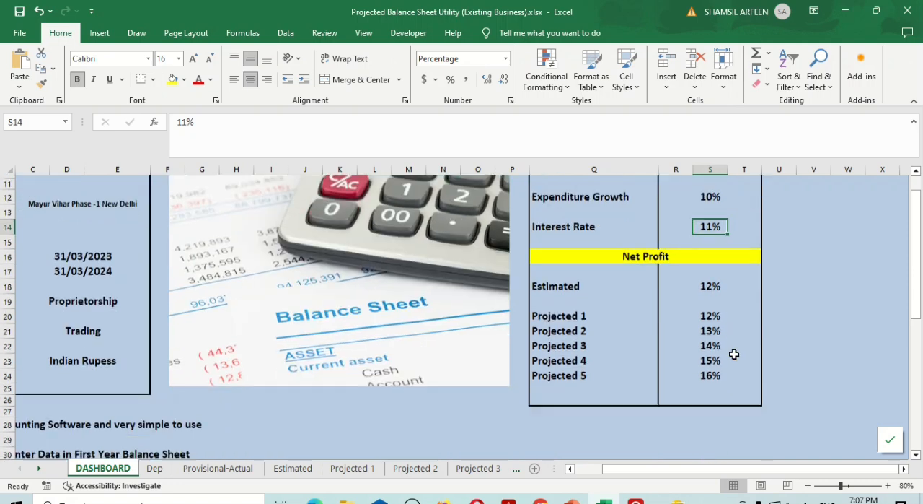
left_click(711, 283)
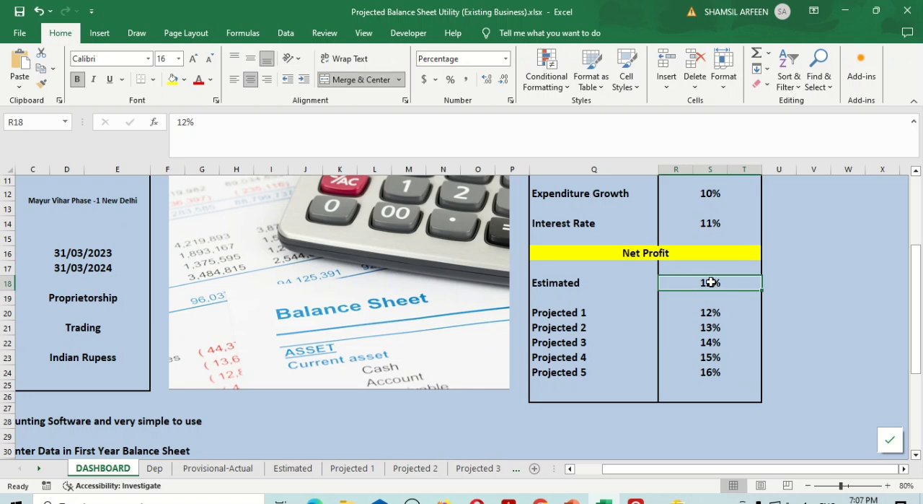
key("Down")
key("Down")
key("Down")
key("Down")
key("Down")
key("Down")
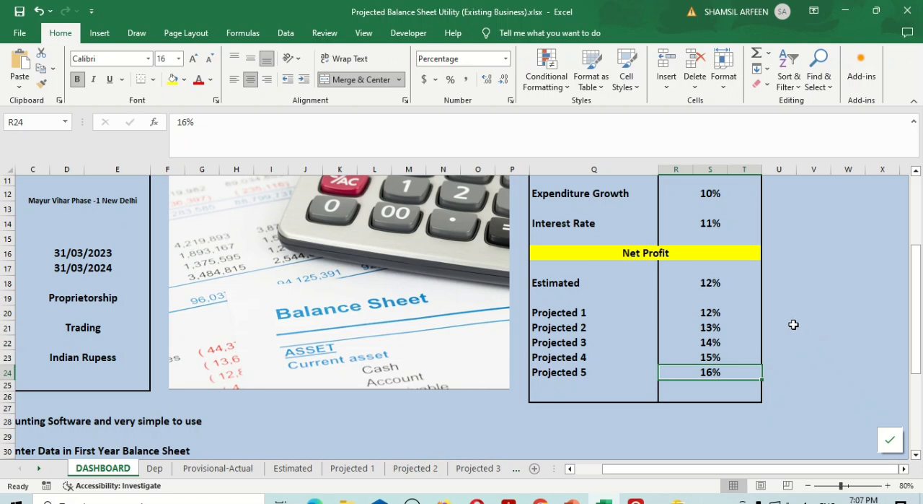
left_click(711, 283)
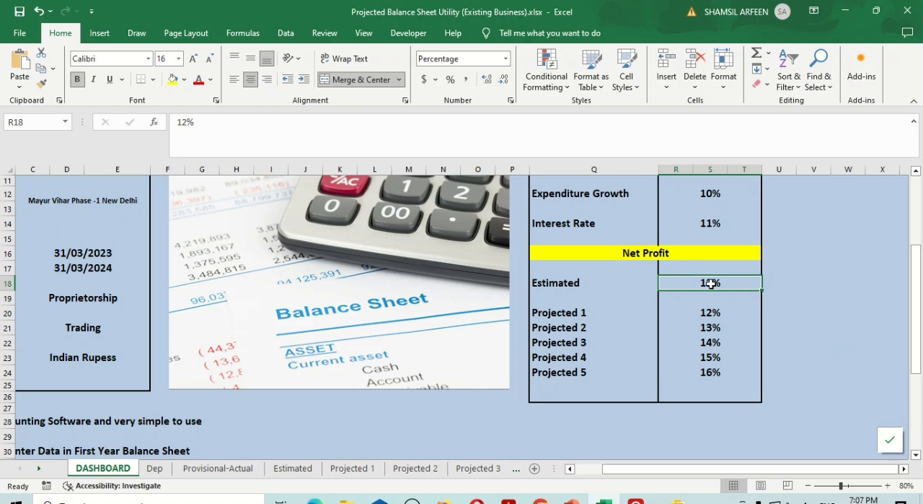
Examine each Net Profit percentage in the Assumptions table, from Estimated and Projected 1 down to Projected 5
key("Down")
key("Down")
key("Down")
key("Down")
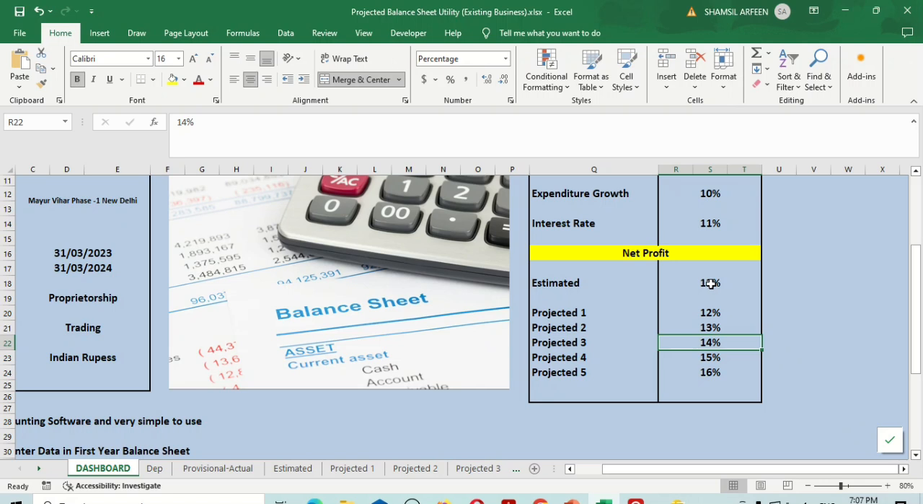
key("Up")
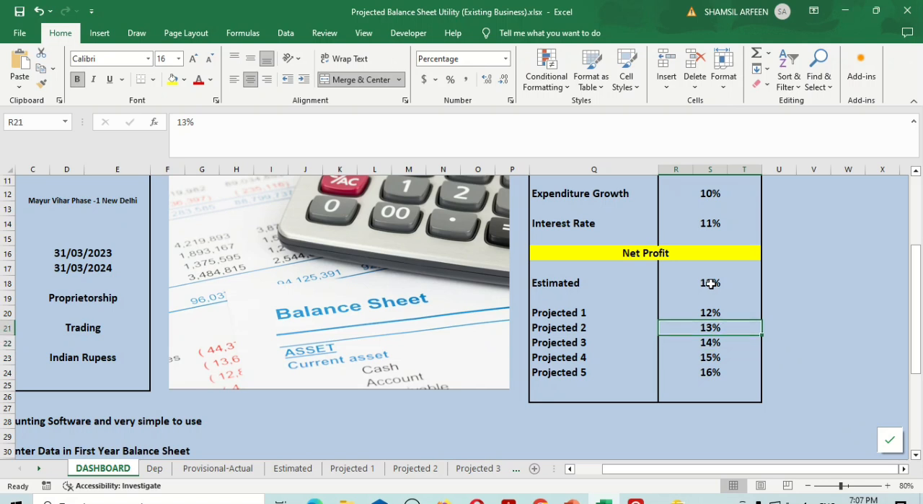
left_click(713, 311)
key("Down")
key("Down")
key("Down")
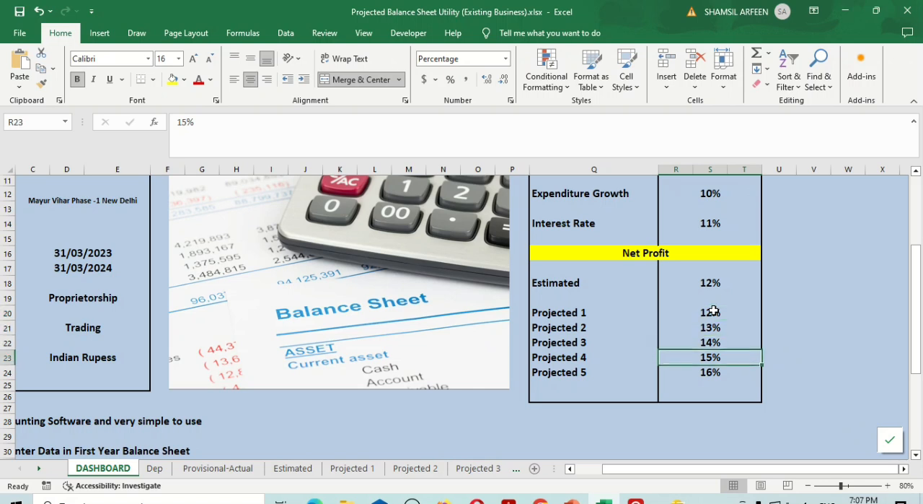
key("Down")
key("Up")
key("Up")
key("Up")
key("Up")
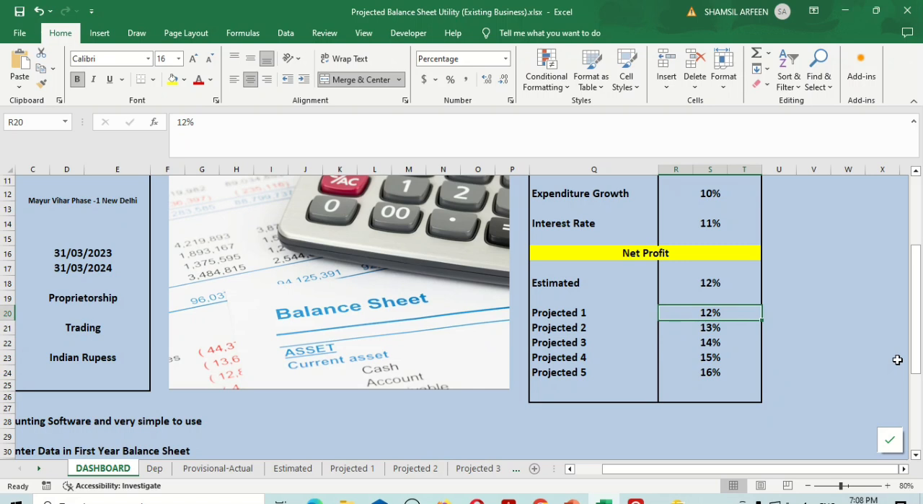
key("Down")
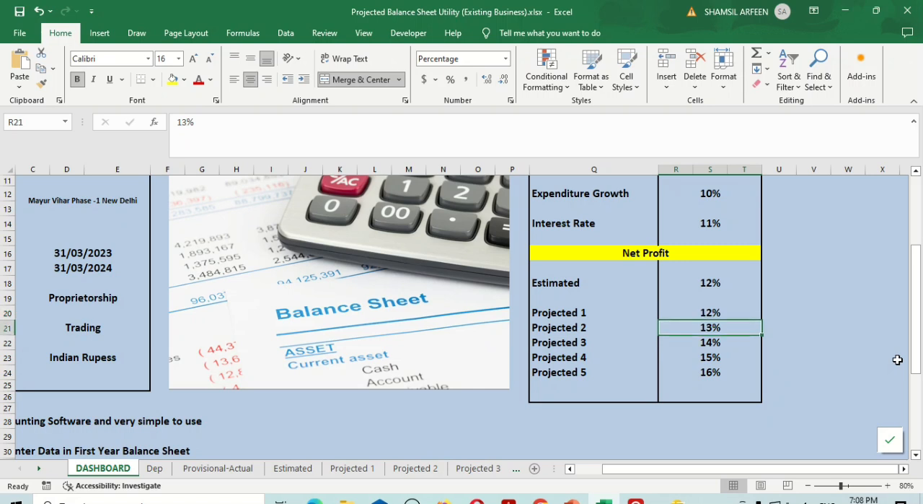
key("Up")
key("Down")
key("Down")
key("Down")
key("Down")
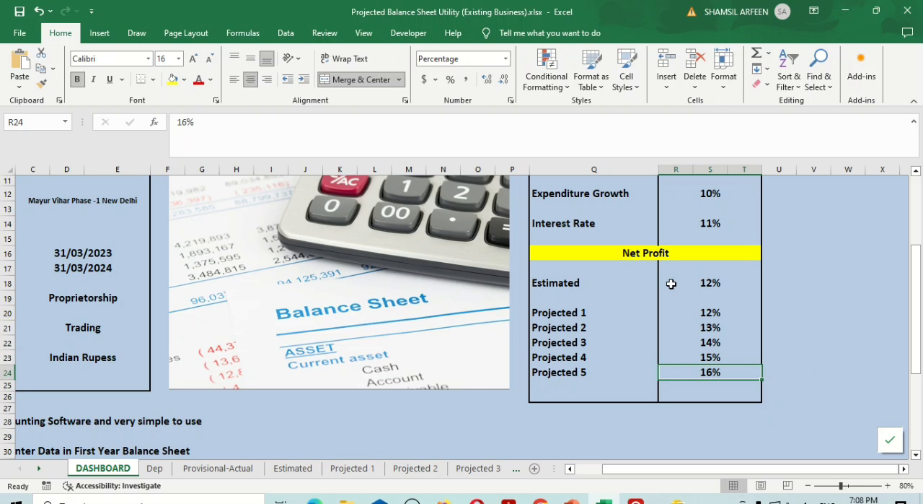
Recheck the Turnover Growth, Expenditure Growth and Interest Rate assumptions together with the whole Net Profit range
scroll(671, 283, "up", 1)
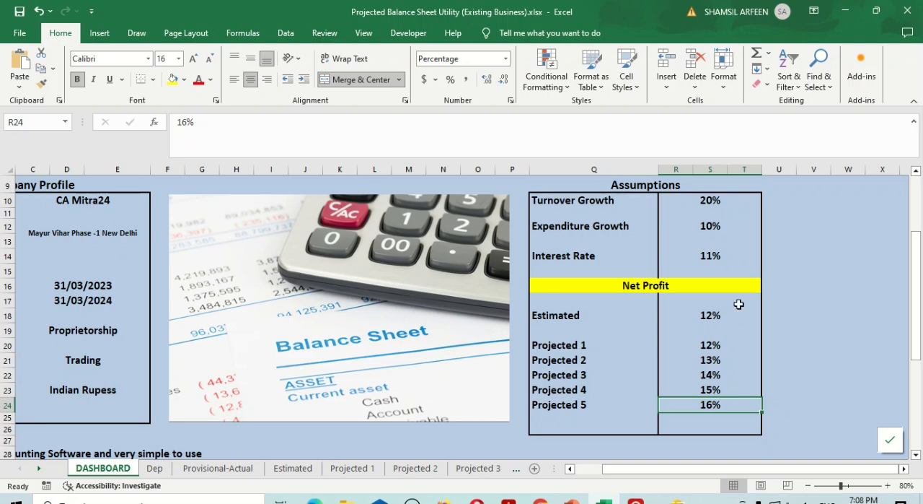
left_click(712, 203)
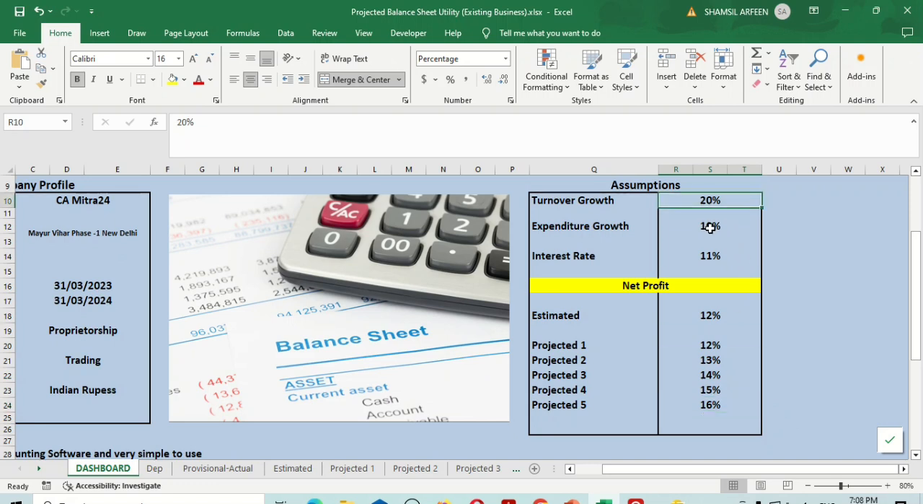
left_click(711, 226)
left_click(711, 256)
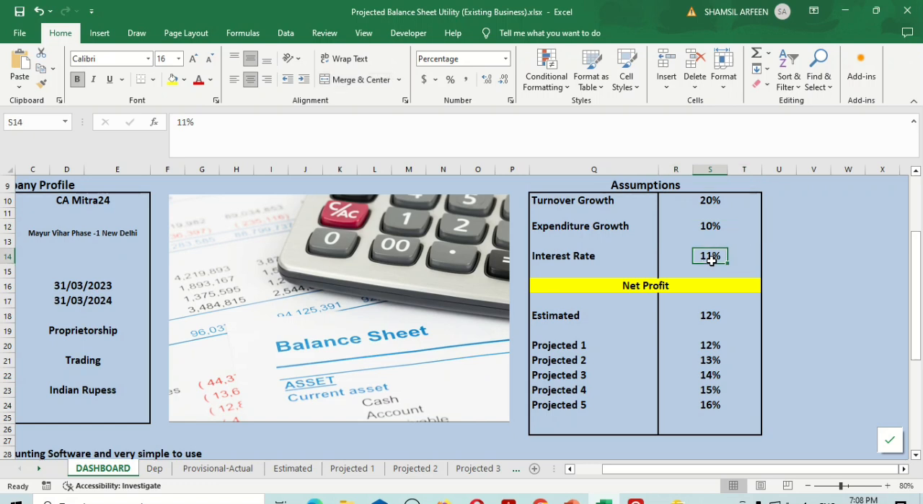
left_click_drag(710, 315, 701, 401)
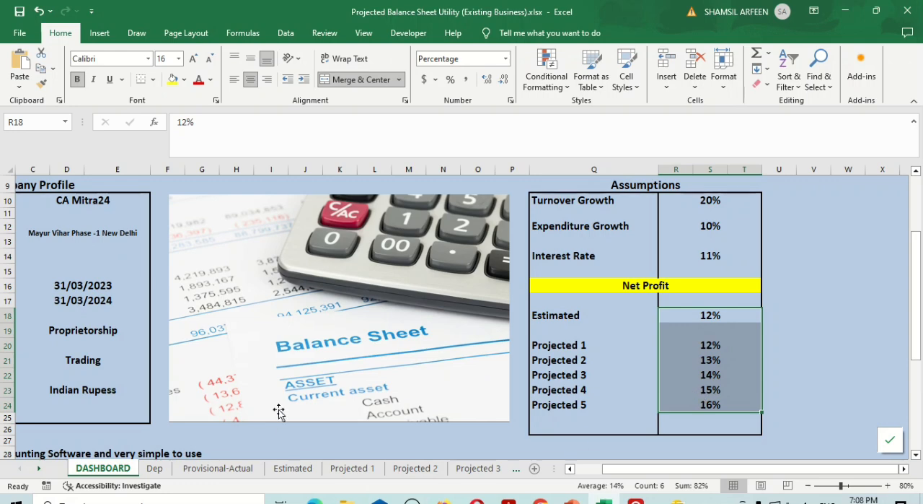
Compare the Gross Turnover on the Provisional-Actual sheet with the Gross Turnover formula on the Estimated sheet
left_click(290, 468)
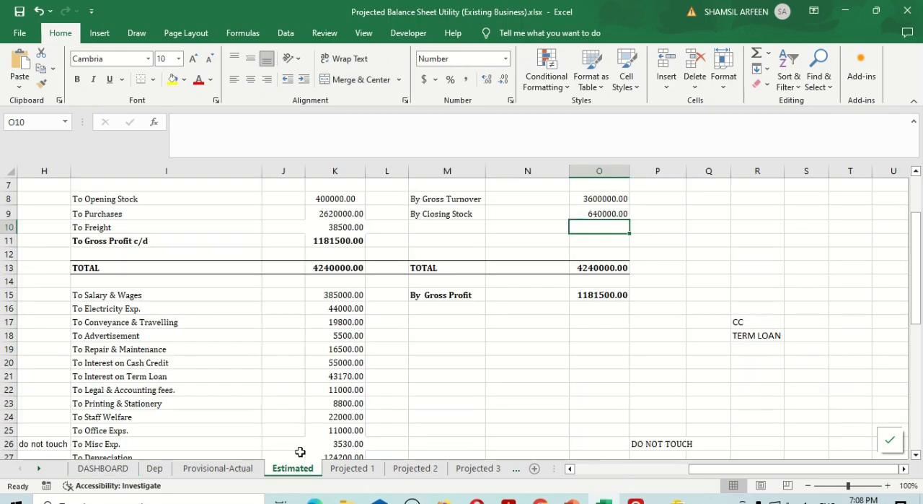
left_click(238, 469)
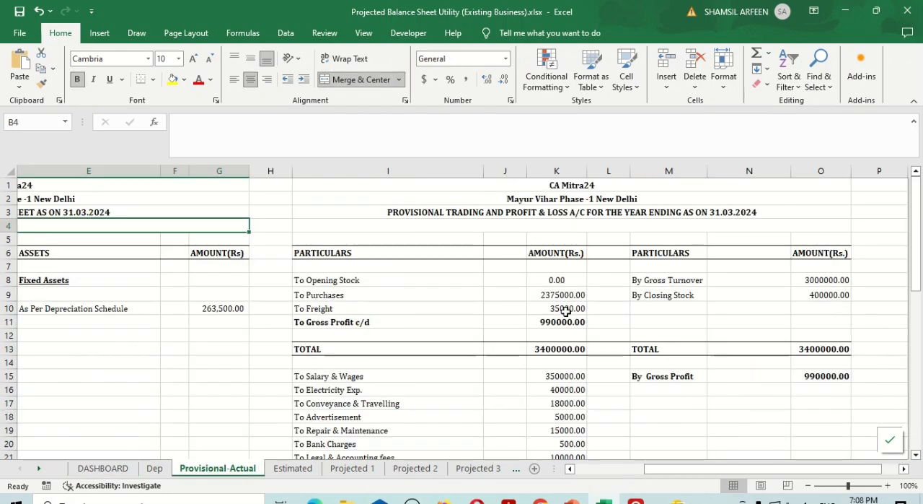
left_click(819, 278)
left_click(292, 468)
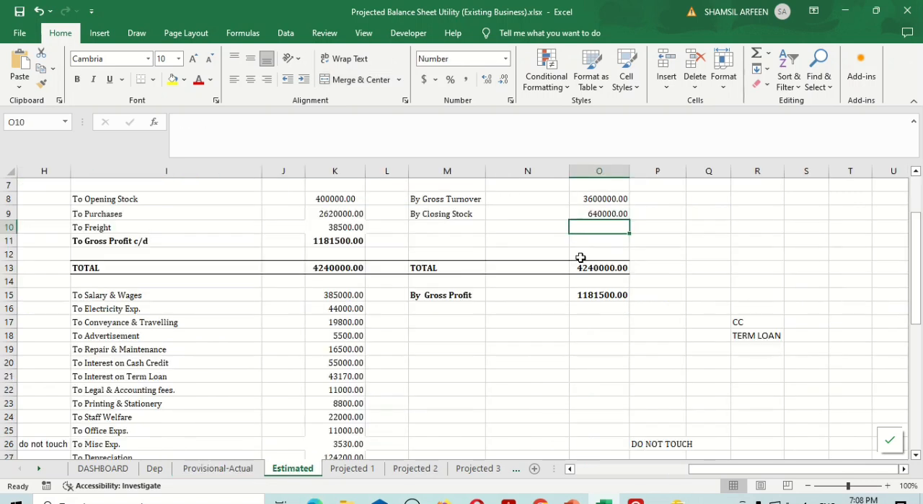
left_click(603, 198)
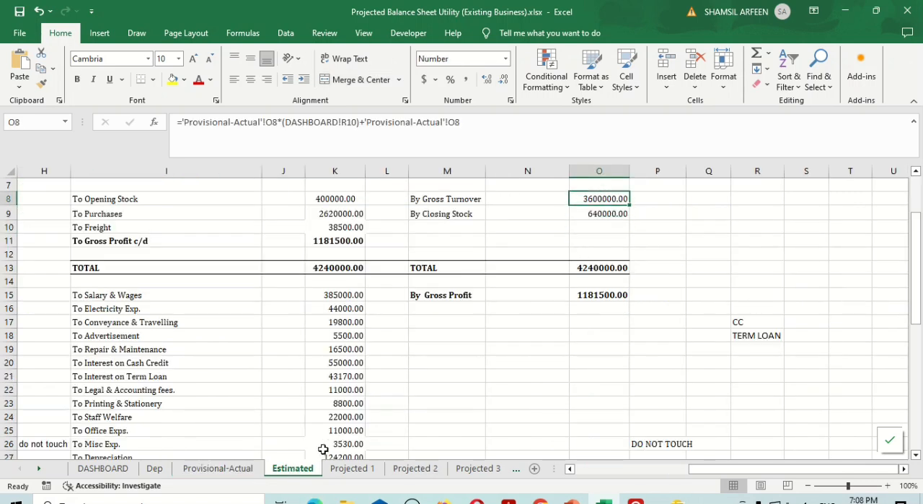
Look over the trading and profit and loss accounts on the Projected 1 to Projected 5 sheets, checking Gross Turnover
left_click(352, 468)
scroll(681, 361, "right", 4)
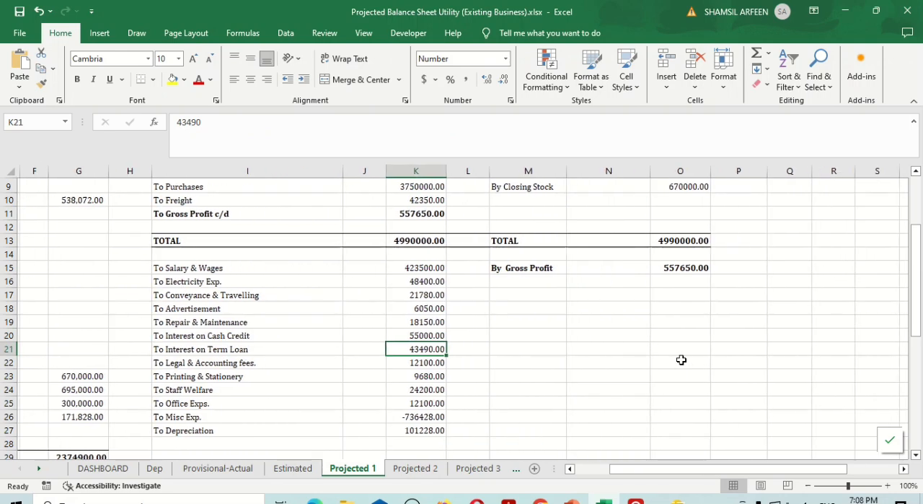
scroll(682, 360, "up", 3)
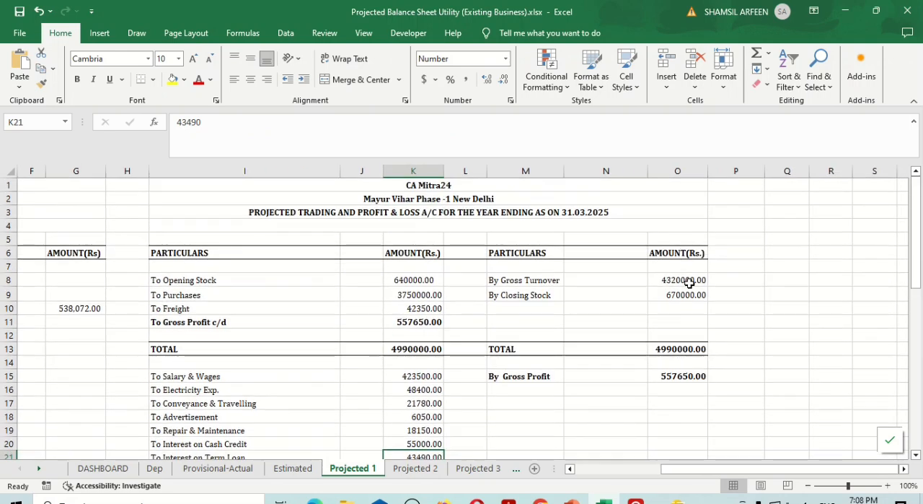
left_click(440, 467)
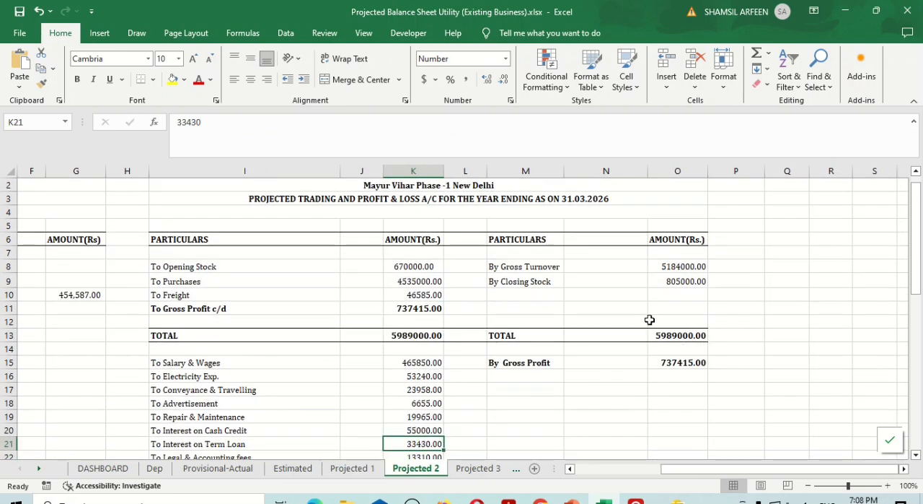
scroll(650, 317, "up", 1)
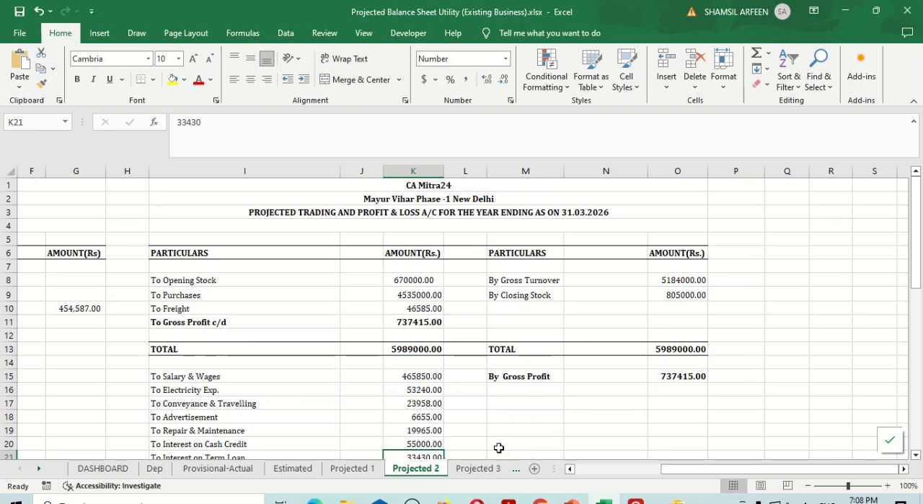
left_click(477, 467)
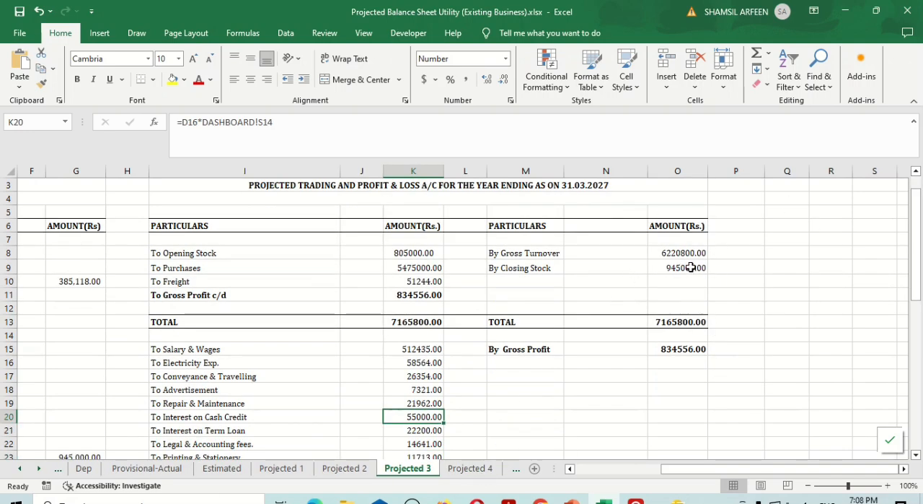
left_click(471, 467)
key("ctrl+Page_Down")
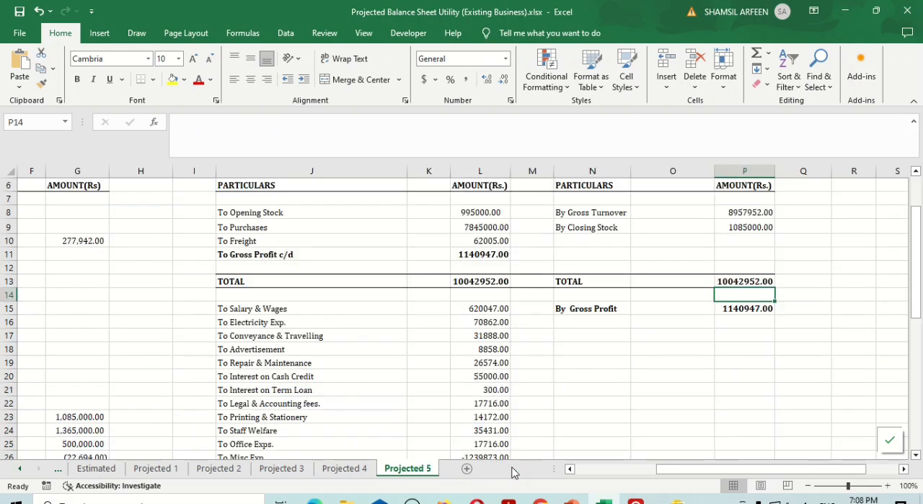
Change the year-ending date in the Estimated sheet's trading and profit and loss account title to 31.03.2025
left_click(99, 471)
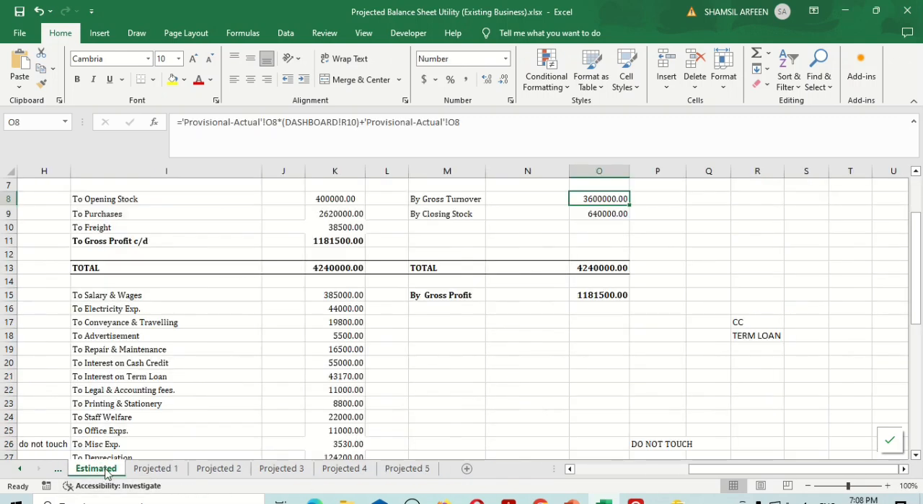
scroll(282, 339, "up", 2)
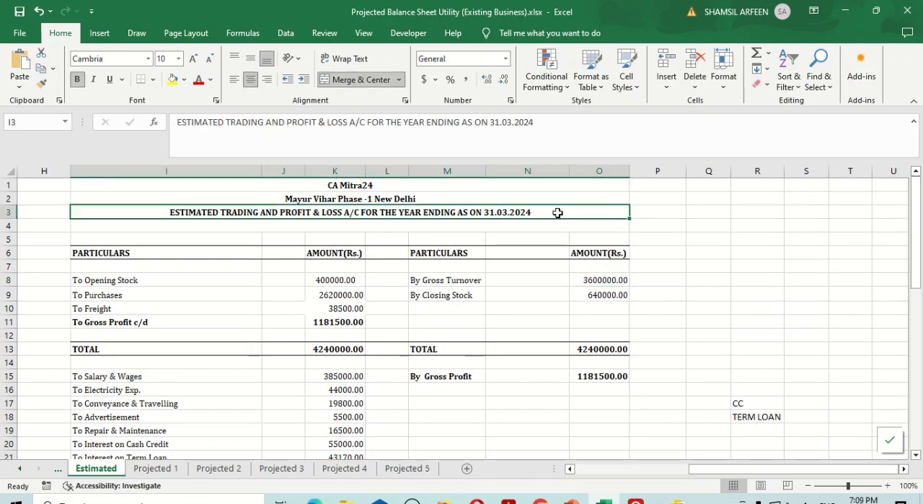
double_click(559, 212)
key("BackSpace")
type("5")
key("Return")
key("Up")
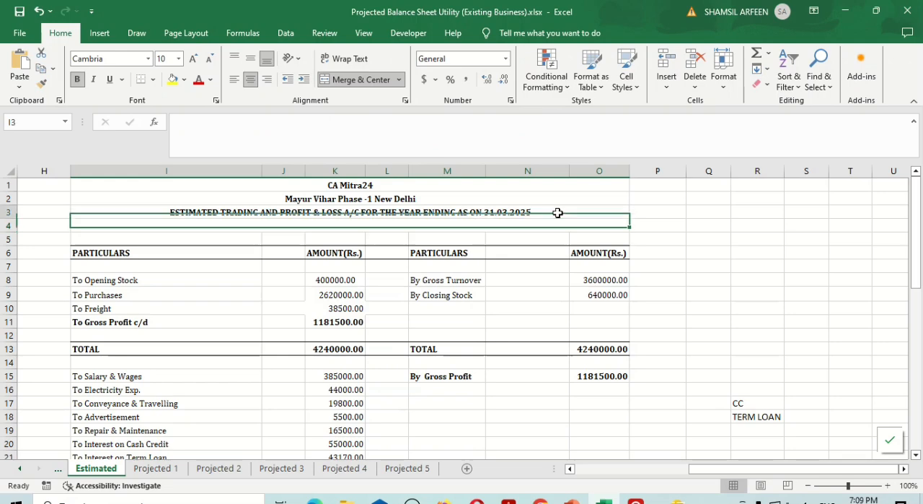
Change the date in the estimated balance sheet title to 31.03.2025
key("ctrl+Left")
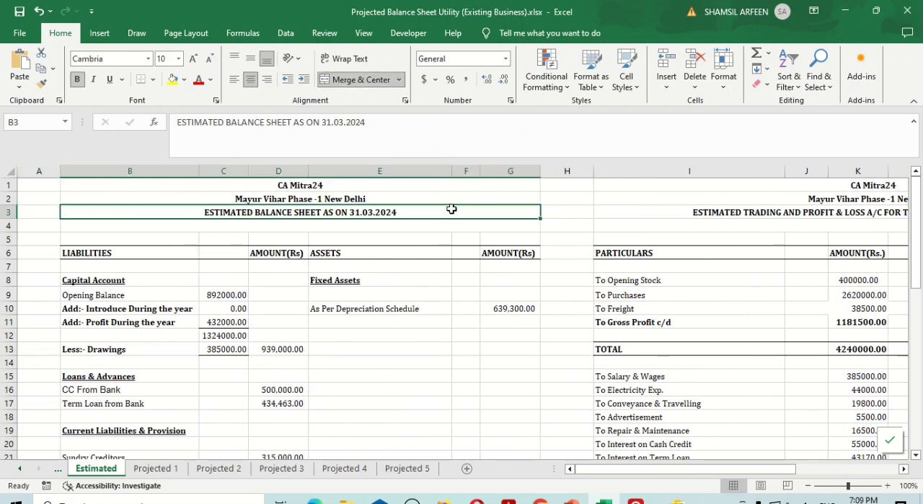
double_click(453, 210)
key("BackSpace")
type("5")
key("Return")
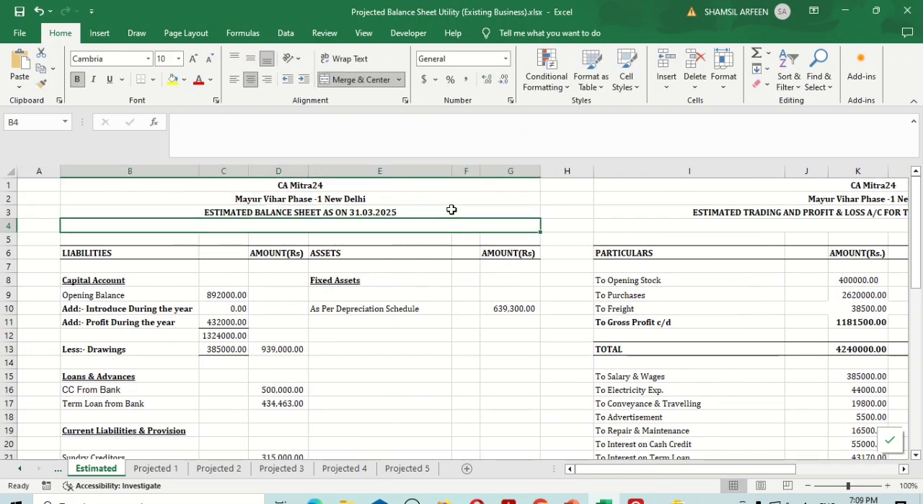
Examine the Opening Stock formula and the Closing Stock amount in the estimated trading account
key("Up")
key("Right")
key("Right")
key("Right")
key("Down")
key("Down")
key("Down")
key("Down")
key("Down")
key("Down")
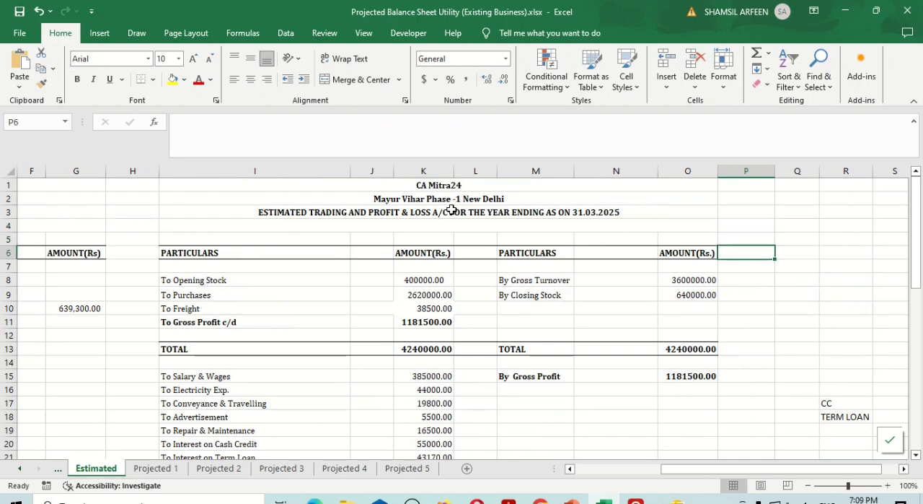
key("Left")
key("Left")
key("Left")
key("Left")
key("Up")
key("Left")
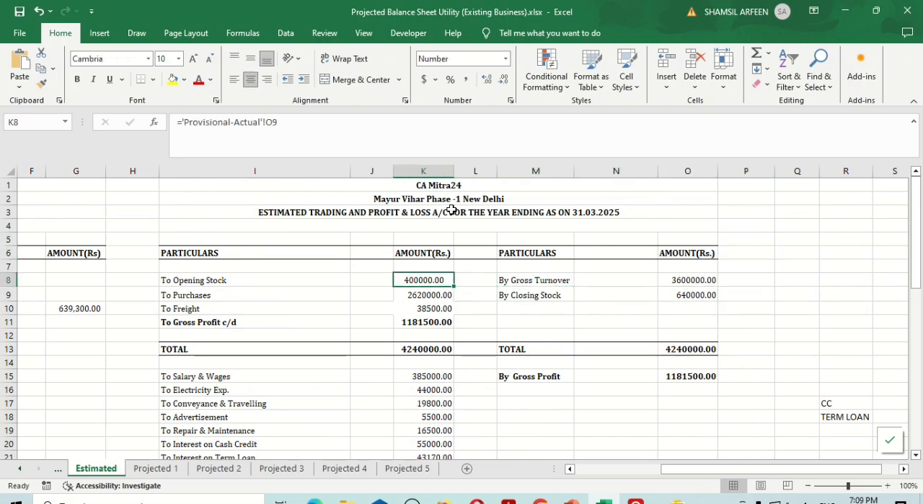
key("Down")
key("Right")
key("Right")
key("Right")
key("Right")
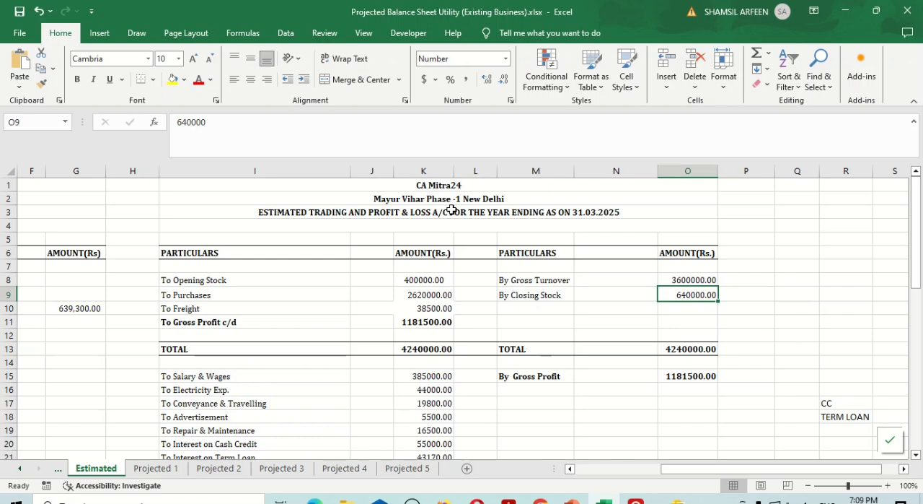
Enter the note "manually" in cell Q9 beside the Closing Stock amount on the Estimated sheet
key("Right")
key("Right")
type("m")
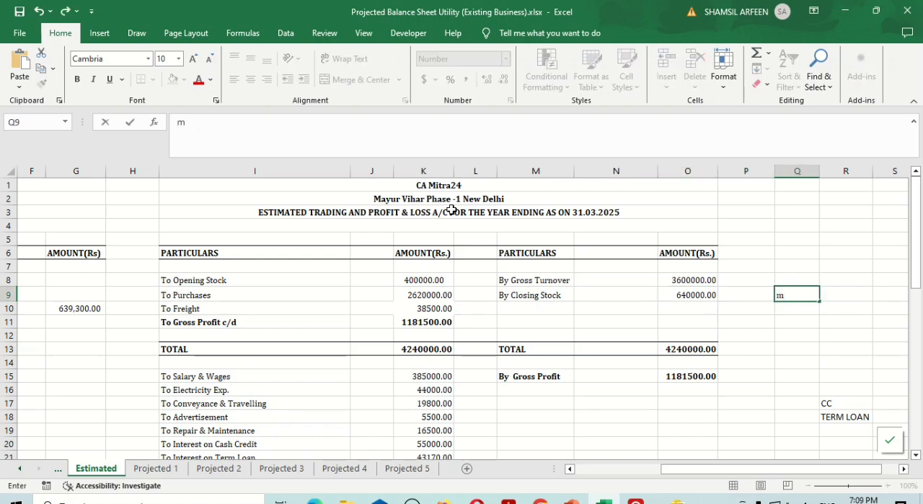
type("a")
key("Return")
key("Up")
key("Left")
key("Left")
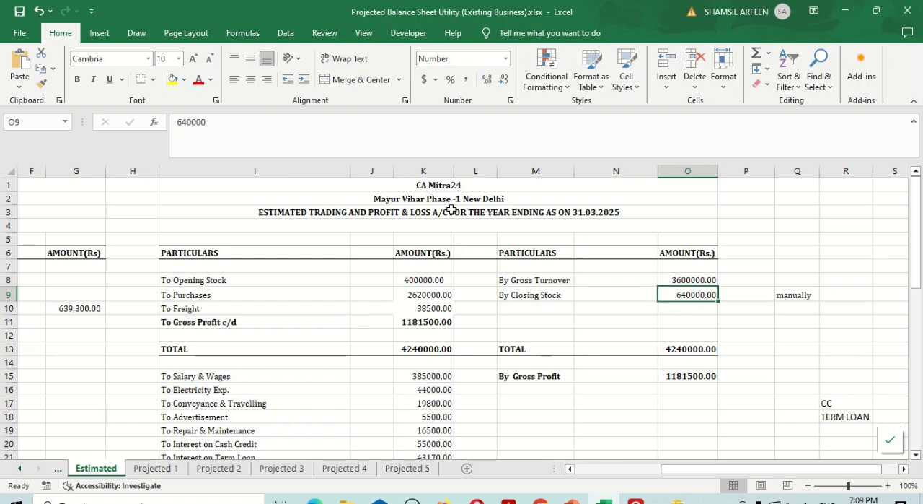
key("Right")
key("Right")
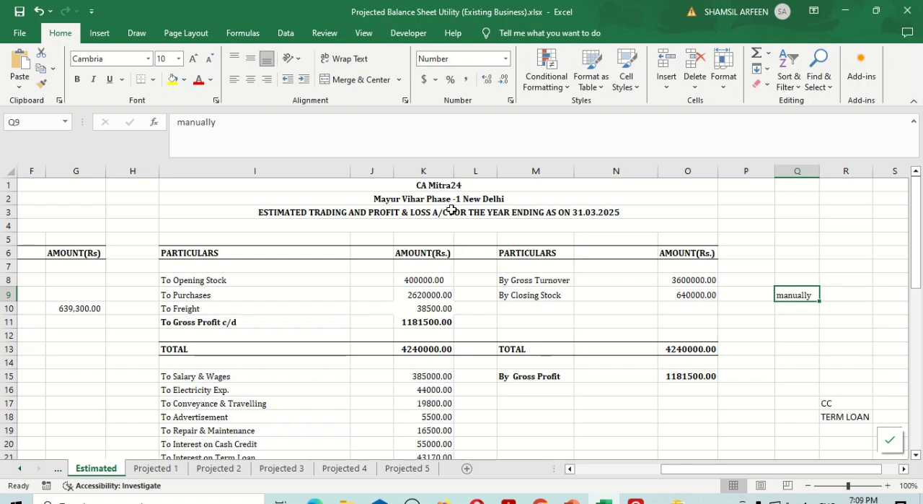
Make the note in cell Q9 beside Closing Stock read "not morethan 20%" and check the Gross Turnover formula
type("not mo")
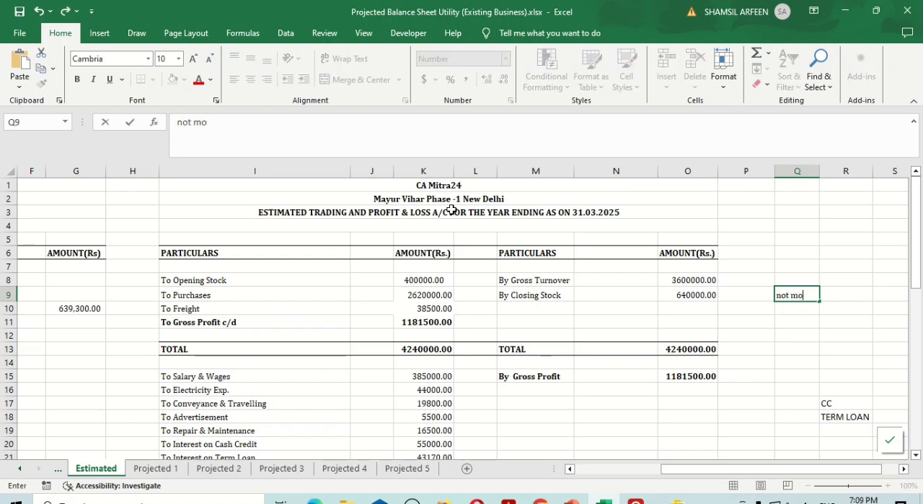
type("rethan 20%")
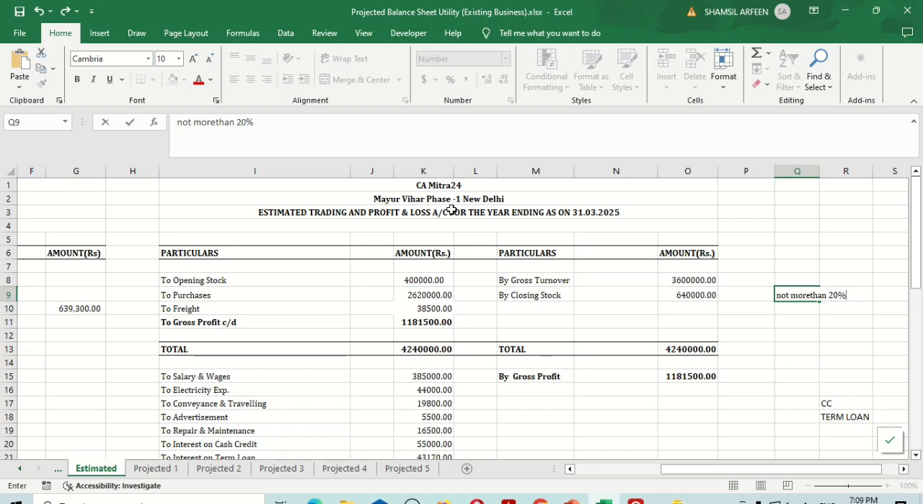
key("Return")
key("Up")
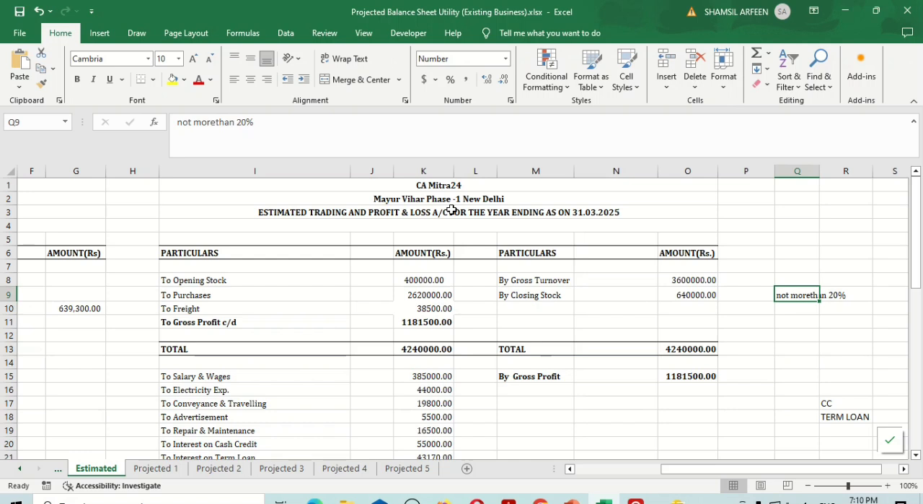
key("Left")
key("Left")
key("Up")
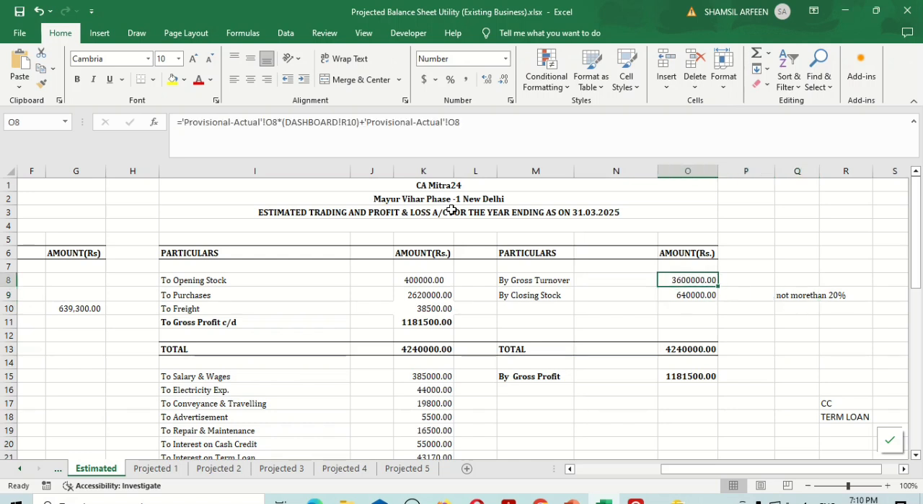
Examine the Closing Stock, Freight and Depreciation amounts and their formulas in the estimated trading and profit and loss account
key("Down")
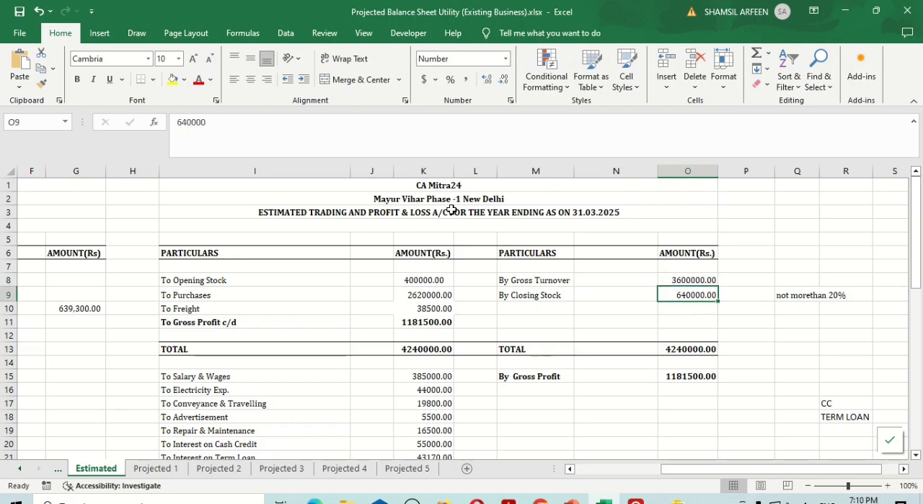
key("Left")
key("Left")
key("Left")
key("Left")
key("Down")
key("Down")
key("Down")
key("Down")
key("Down")
key("Down")
key("Down")
key("Down")
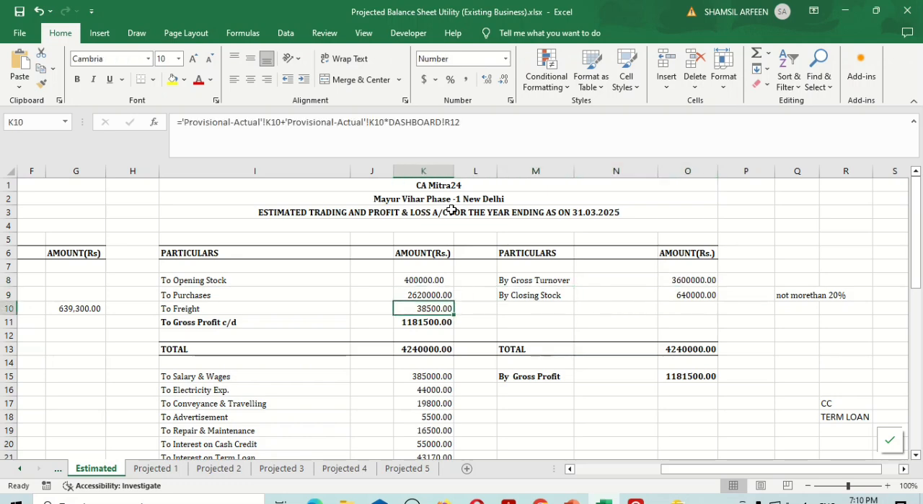
key("Down")
key("Down")
key("Down")
key("Down")
key("Down")
key("Down")
key("Down")
key("Down")
key("Down")
key("Down")
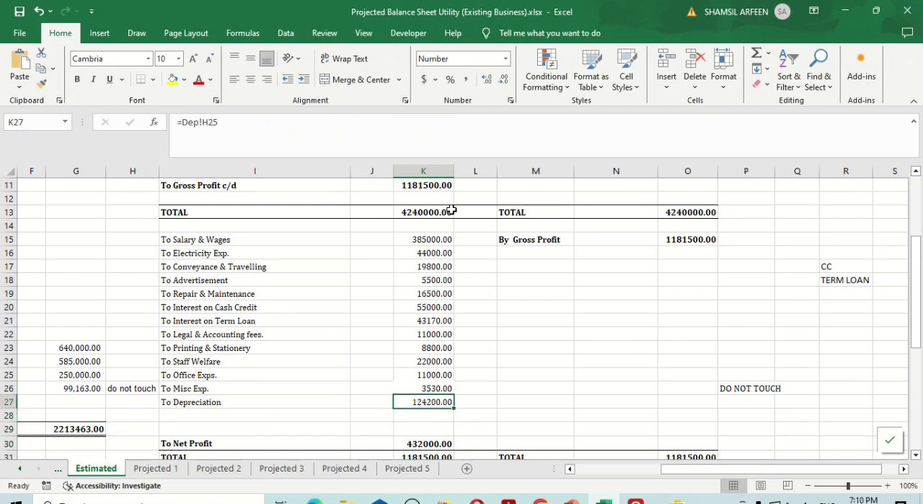
Highlight the "DO NOT TOUCH" note in cell P26, in the Misc Exp. row, with yellow fill
key("Up")
key("Right")
key("Right")
key("Right")
key("Right")
key("Right")
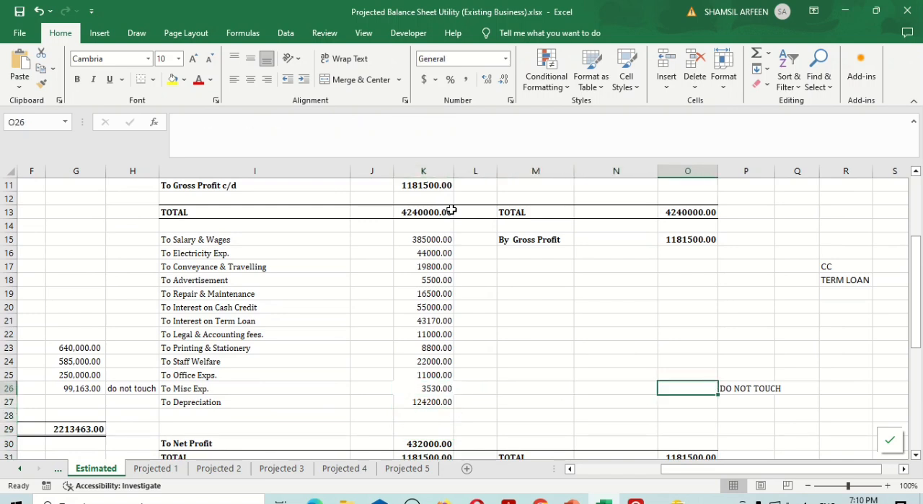
left_click(173, 80)
key("Left")
key("Left")
key("Left")
key("Left")
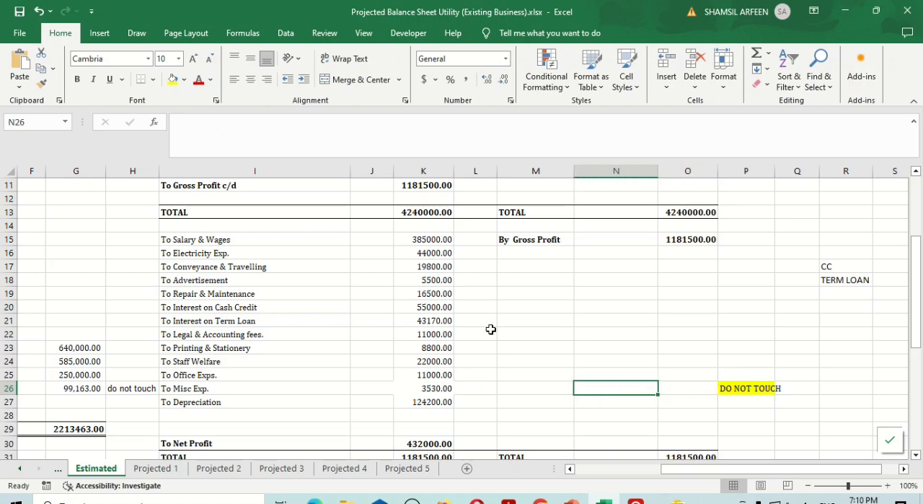
Enter the range note "5000-1000" in cell R26 of the Misc Exp. row
key("Right")
key("Right")
key("Right")
key("Right")
key("Right")
key("Right")
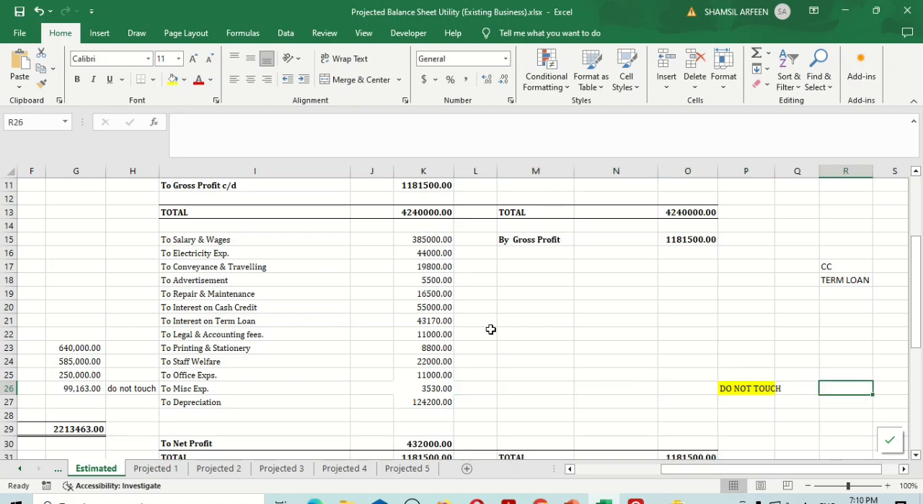
type("5000-1000")
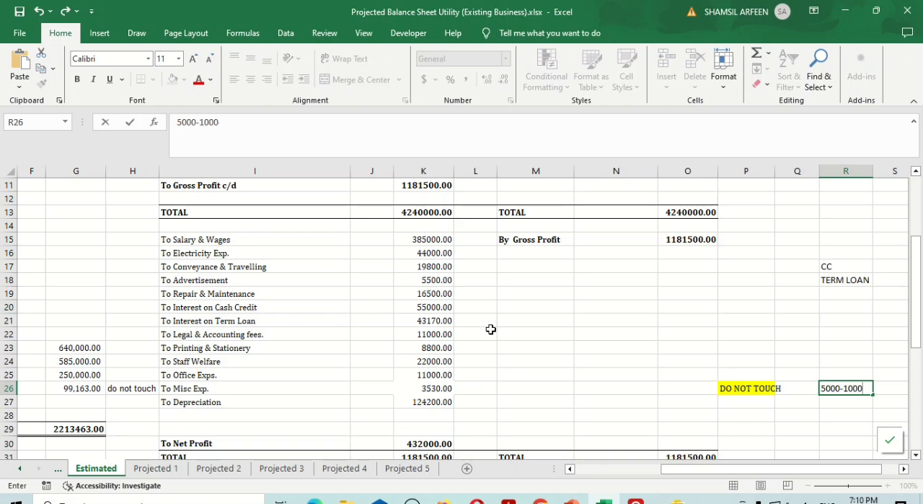
key("Return")
Replace the note in cell R26 of the Misc Exp. row with "not more than 10000"
key("Up")
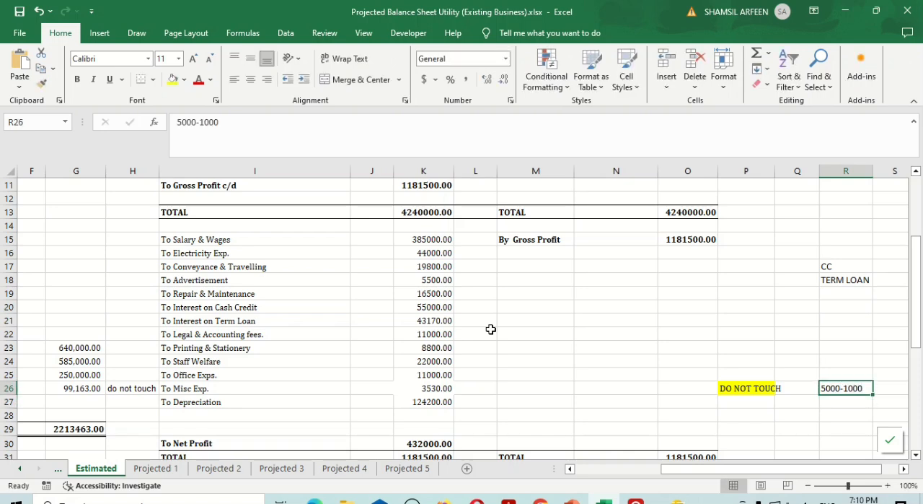
type("not more than")
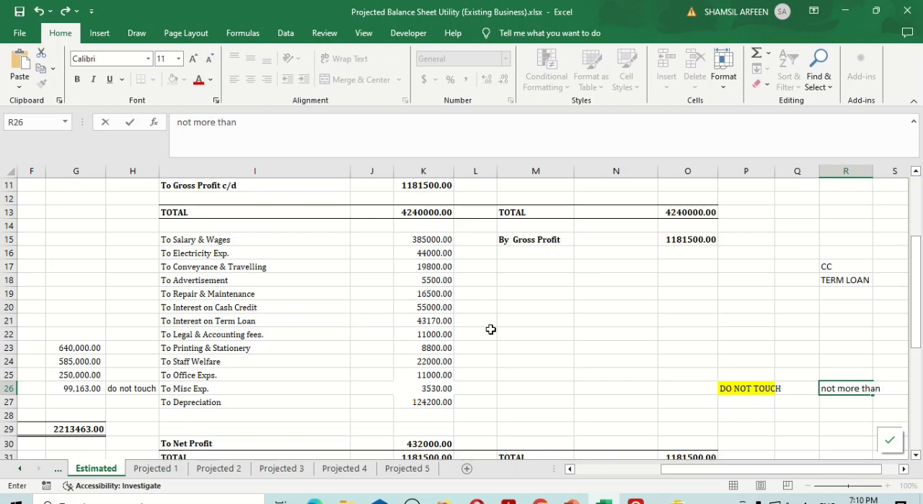
type(" 10000")
key("Return")
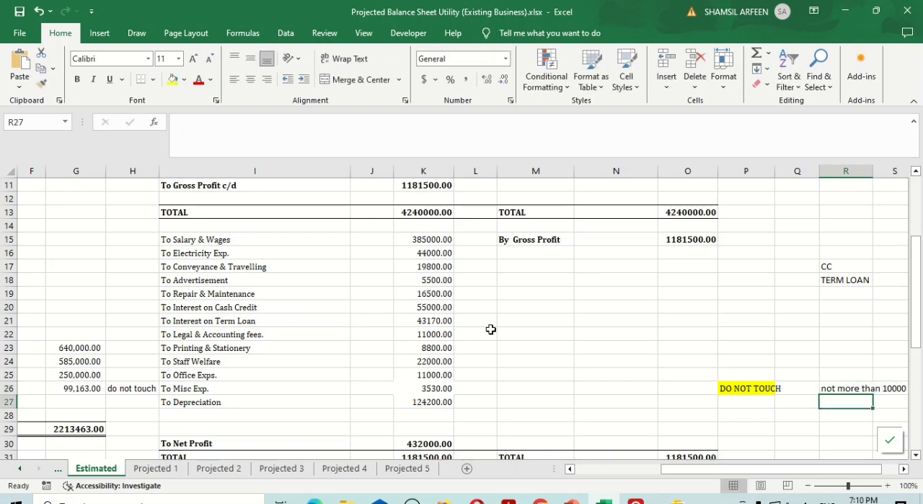
key("Up")
scroll(490, 329, "right", 1)
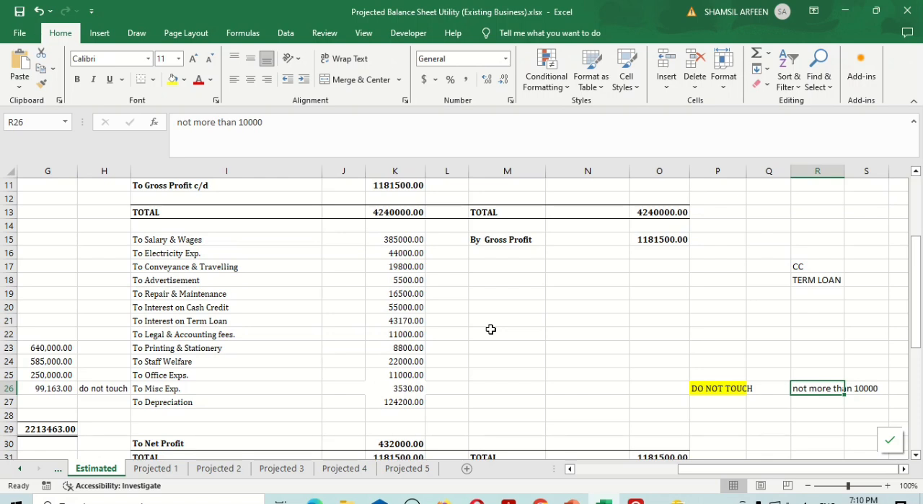
key("Right")
key("Left")
key("Right")
key("Left")
key("Left")
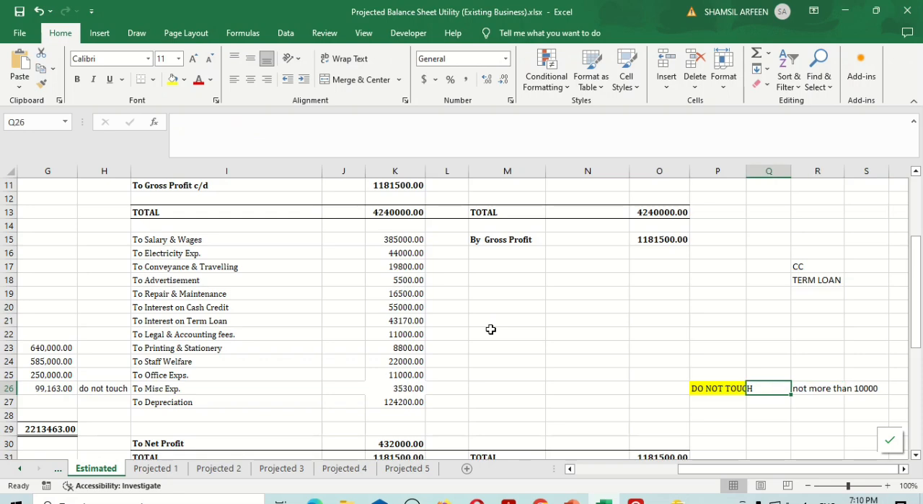
Set the Purchases amount in cell K9 of the Estimated sheet to 2675000
key("Left")
key("Left")
key("Left")
key("Left")
key("Left")
key("Left")
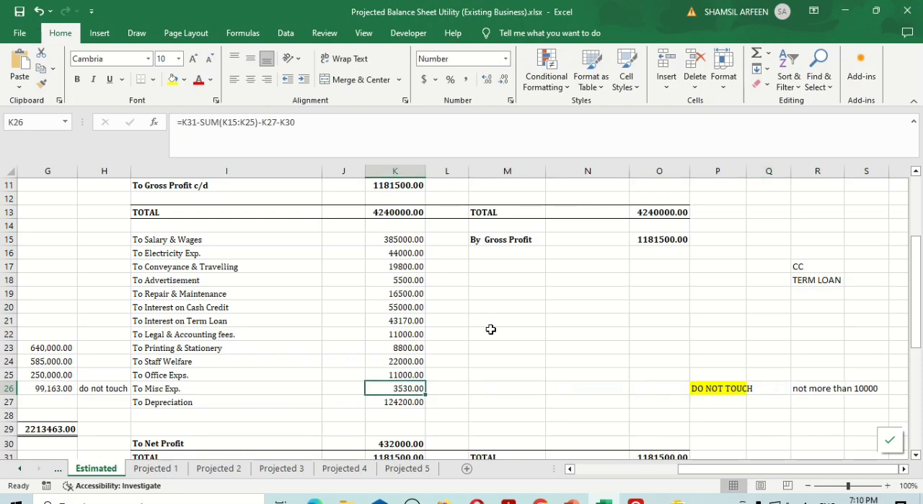
key("Up")
key("Up")
key("Up")
key("Up")
key("Up")
key("Up")
key("Up")
key("Up")
key("Up")
key("Up")
key("Up")
key("Up")
key("Up")
key("Up")
key("Up")
key("Up")
key("Up")
key("Up")
key("Up")
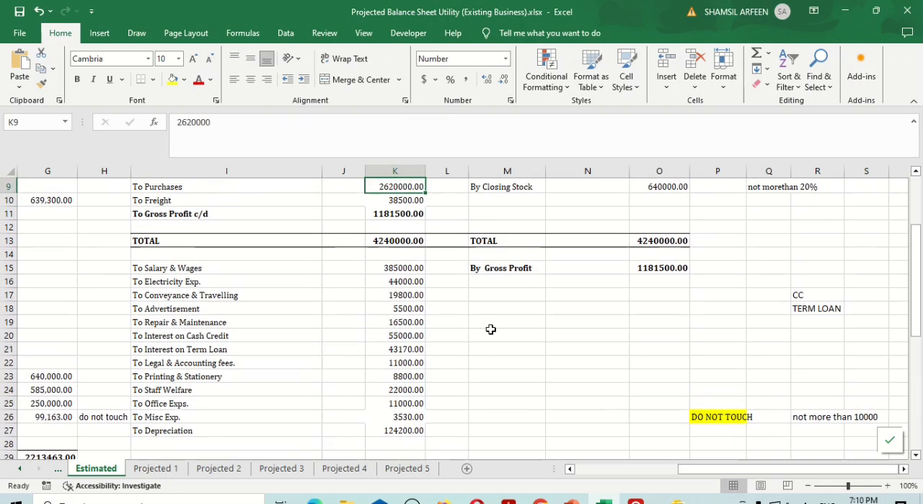
key("Down")
key("Down")
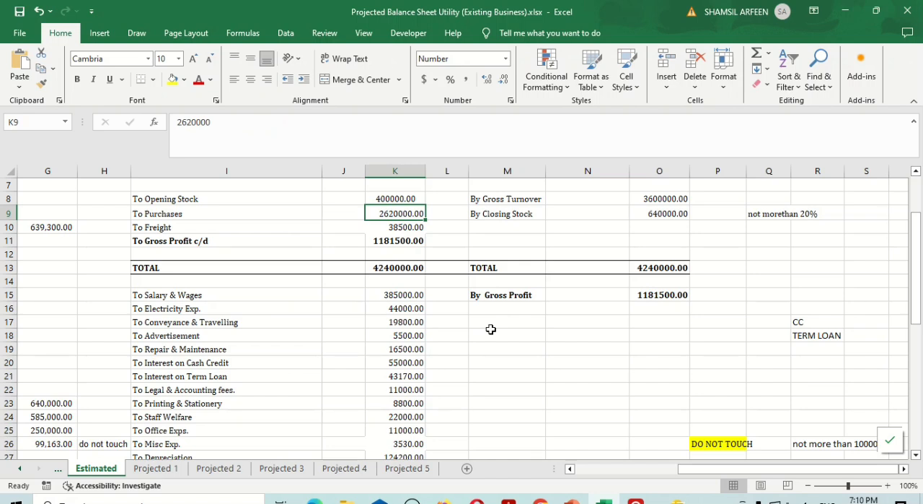
type("2675000")
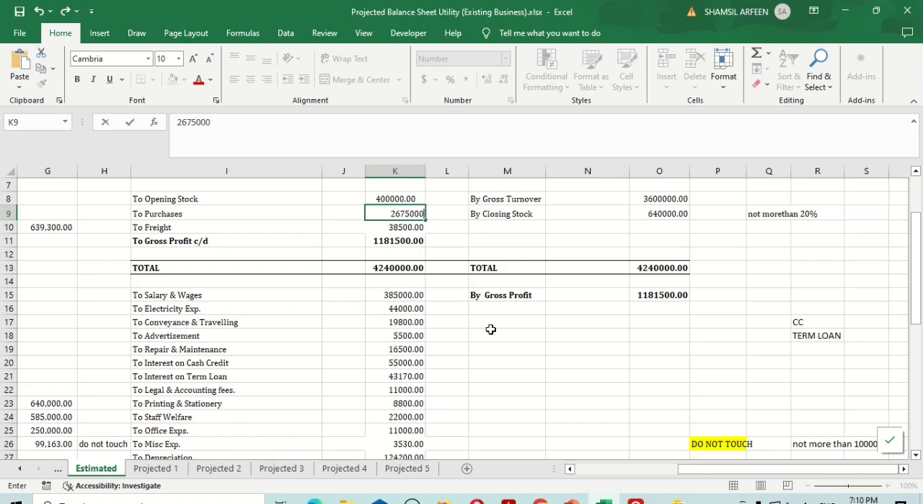
key("Return")
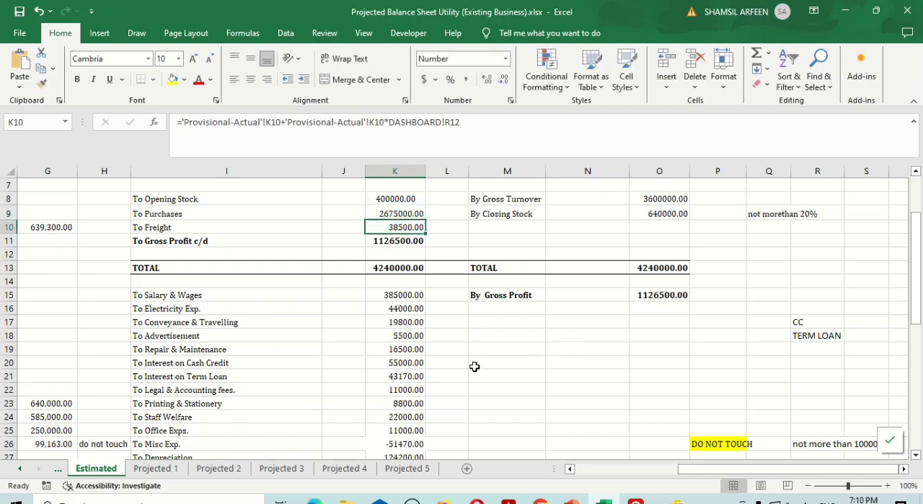
Check the Misc Exp. and Net Profit amounts against the Estimated net profit percentage on the DASHBOARD sheet, and return to the Estimated sheet
scroll(474, 366, "down", 1)
left_click(407, 427)
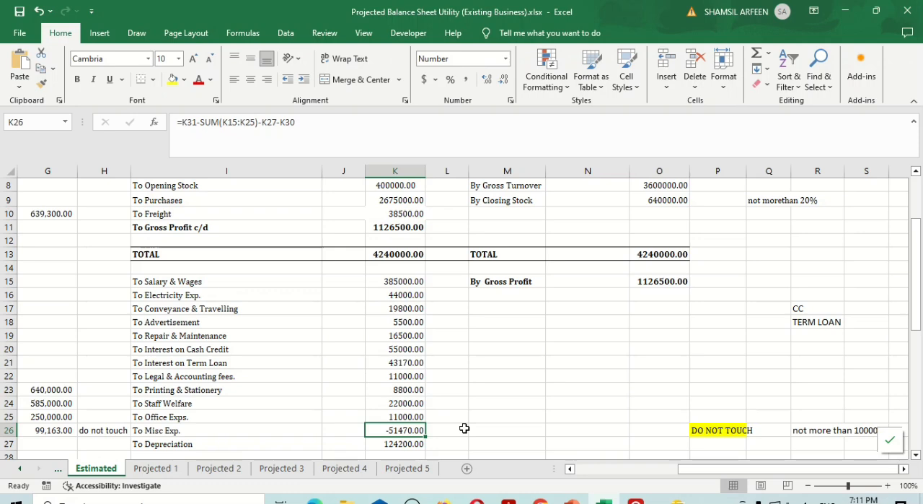
scroll(464, 429, "down", 2)
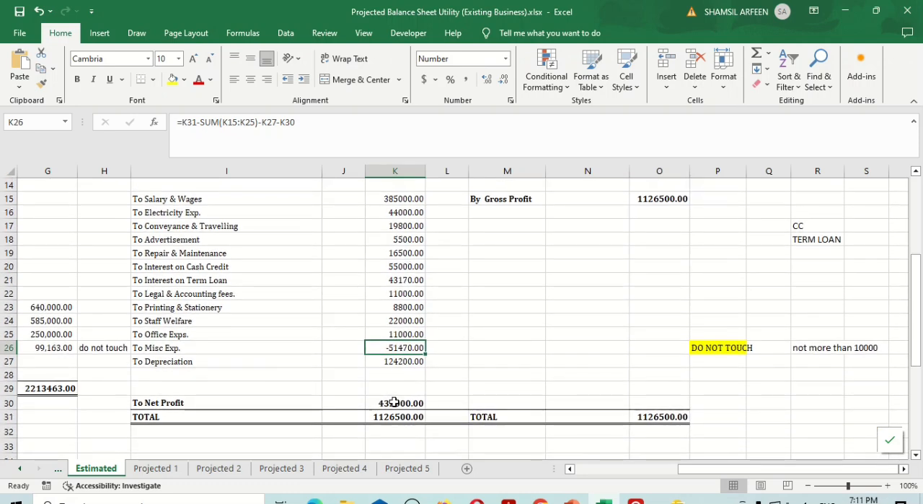
left_click(20, 467)
left_click(20, 468)
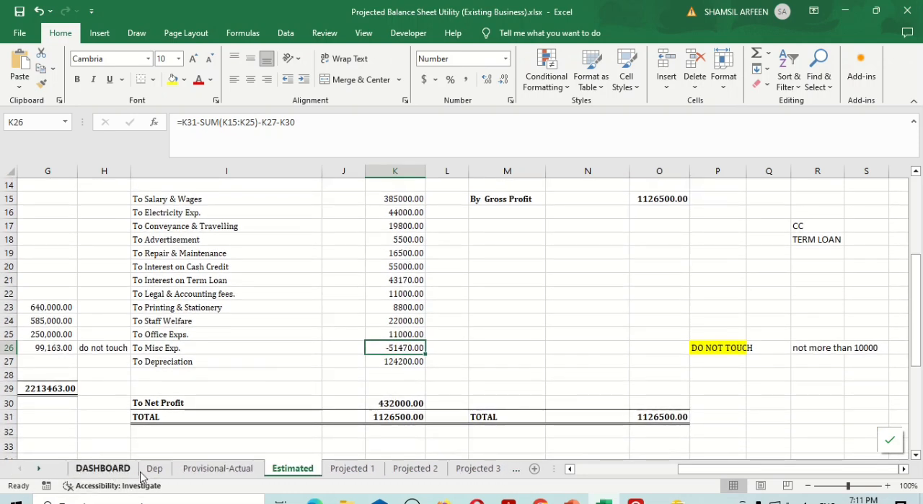
left_click(116, 472)
left_click(763, 313)
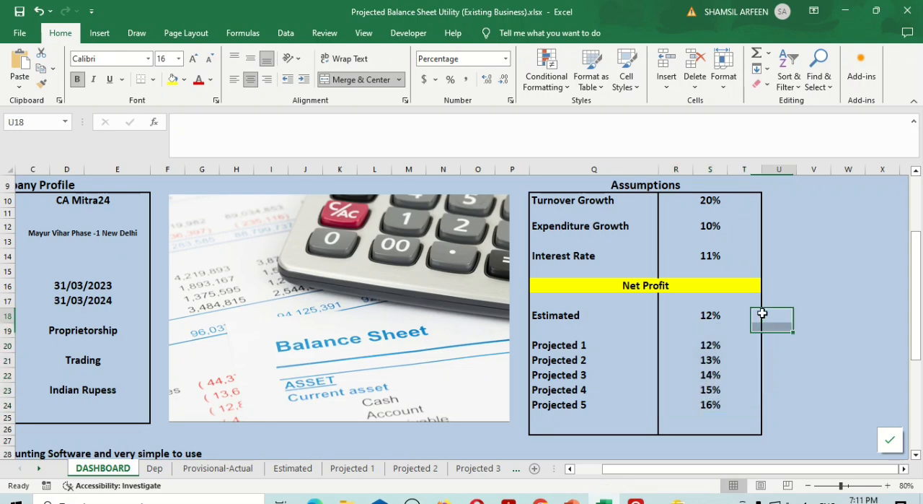
left_click(703, 317)
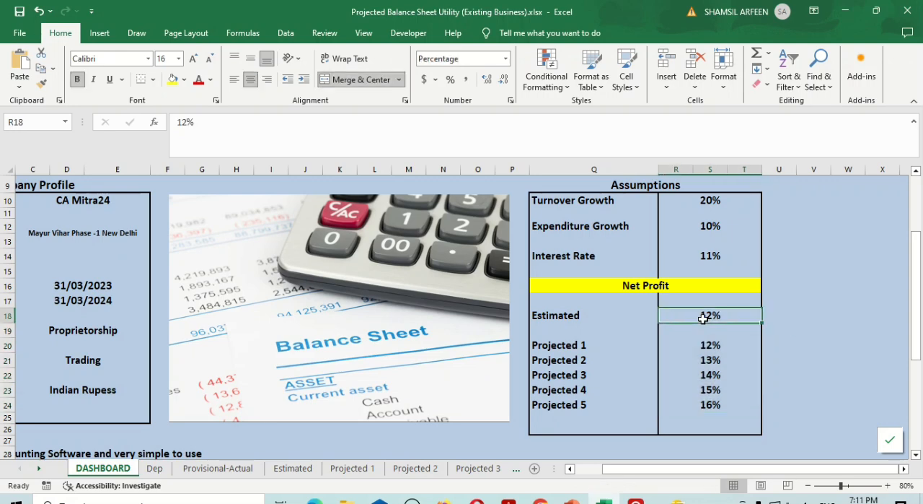
left_click(283, 468)
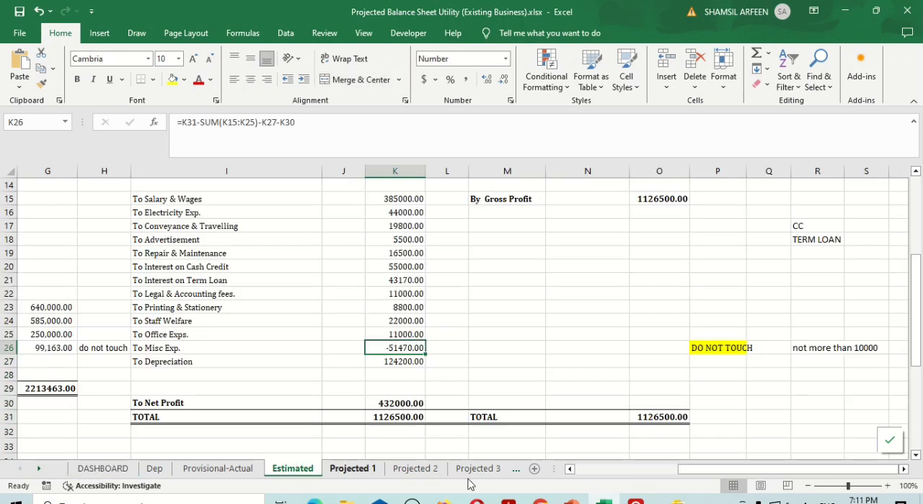
Set the Purchases amount in cell K9 to 2645000 and check the Misc Exp. amount
scroll(526, 315, "up", 1)
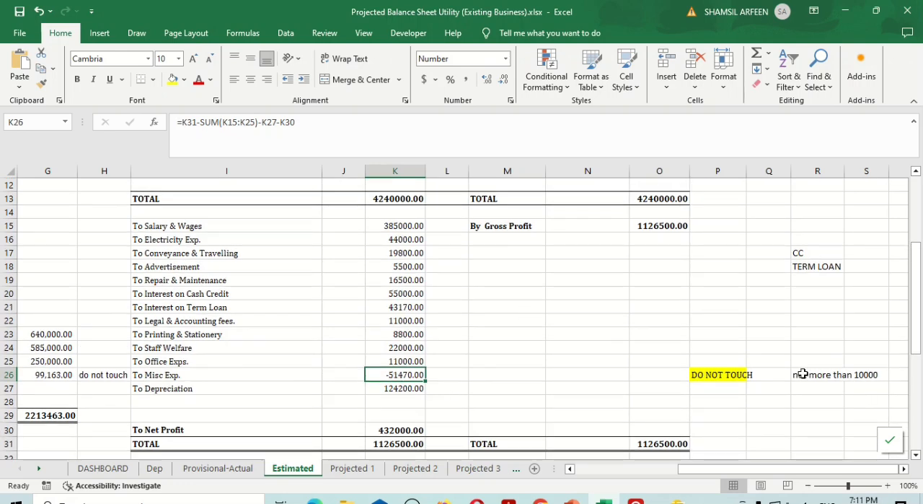
scroll(703, 358, "up", 2)
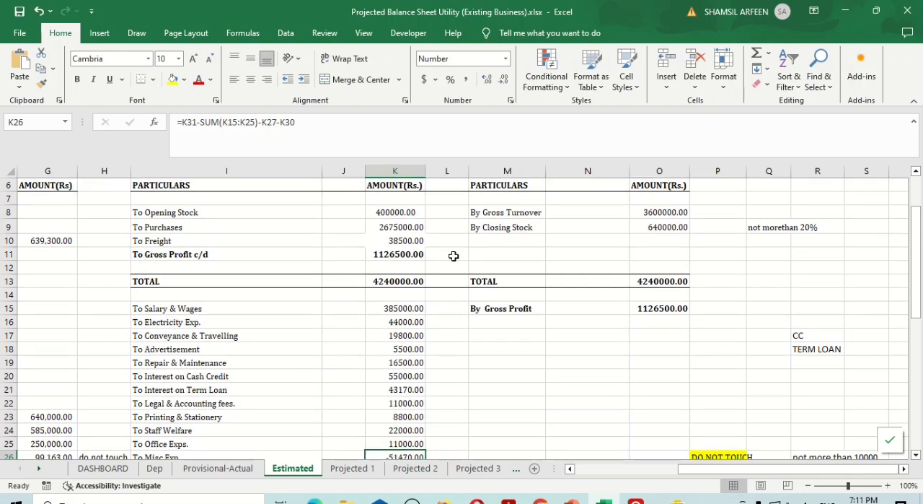
left_click(400, 226)
type("2645000")
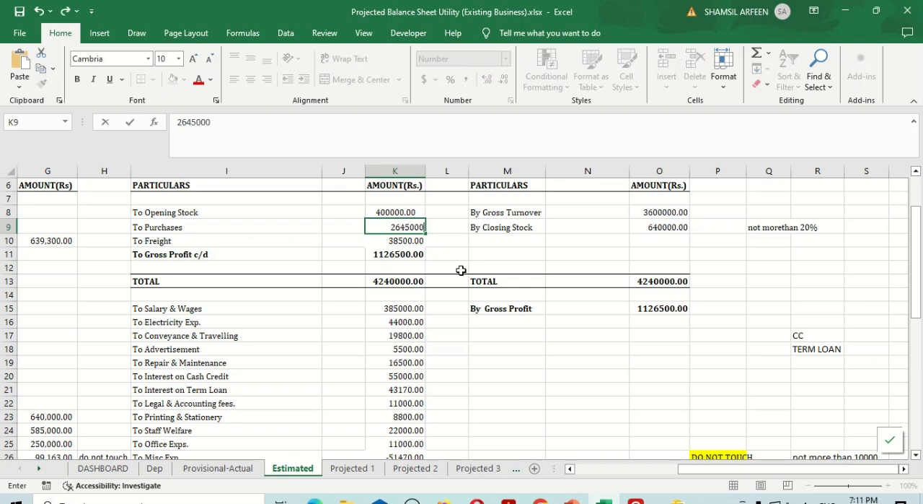
key("Return")
scroll(461, 271, "down", 3)
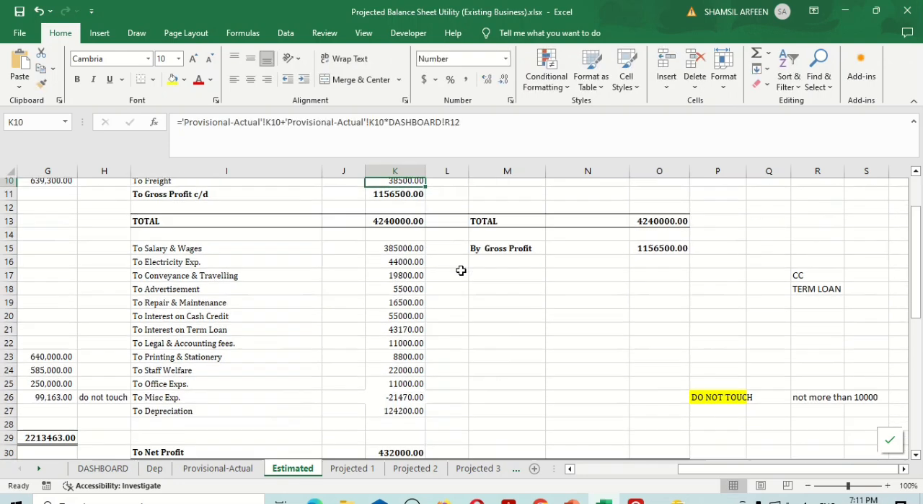
Set the Purchases amount in cell K9 to 2625000 and check the Misc Exp. amount
scroll(414, 347, "up", 3)
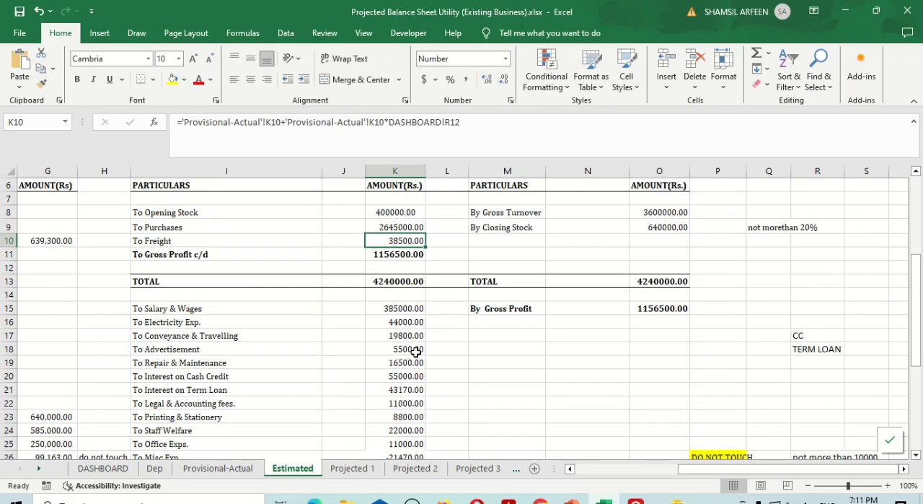
left_click(390, 226)
type("2625000")
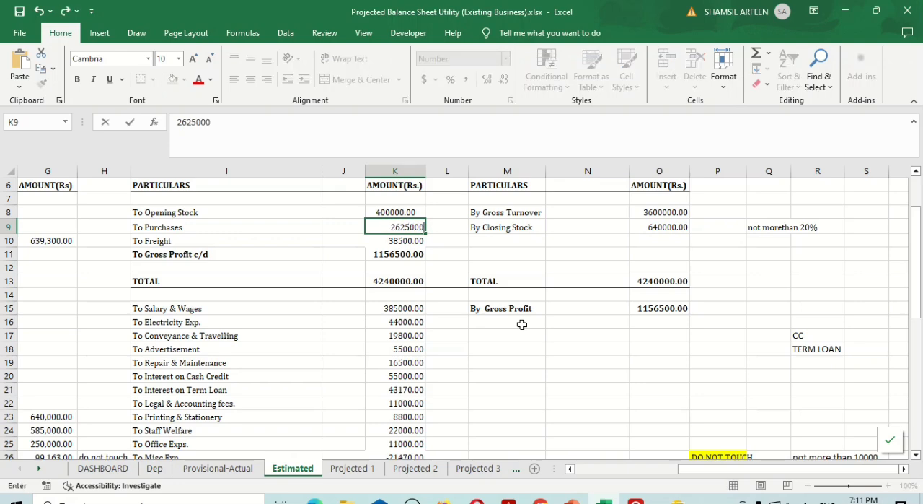
key("Return")
scroll(522, 324, "down", 2)
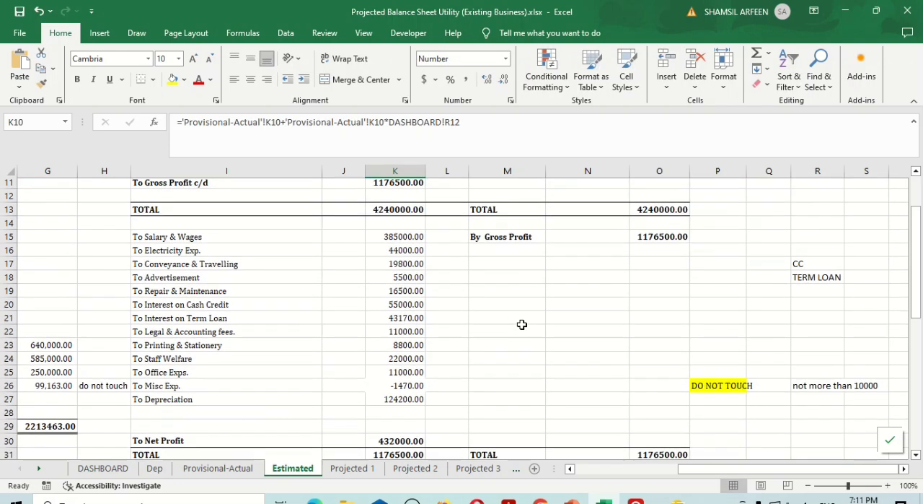
Set the Purchases amount in cell K9 to 2620000 and check the Misc Exp. amount and formula
scroll(415, 371, "up", 1)
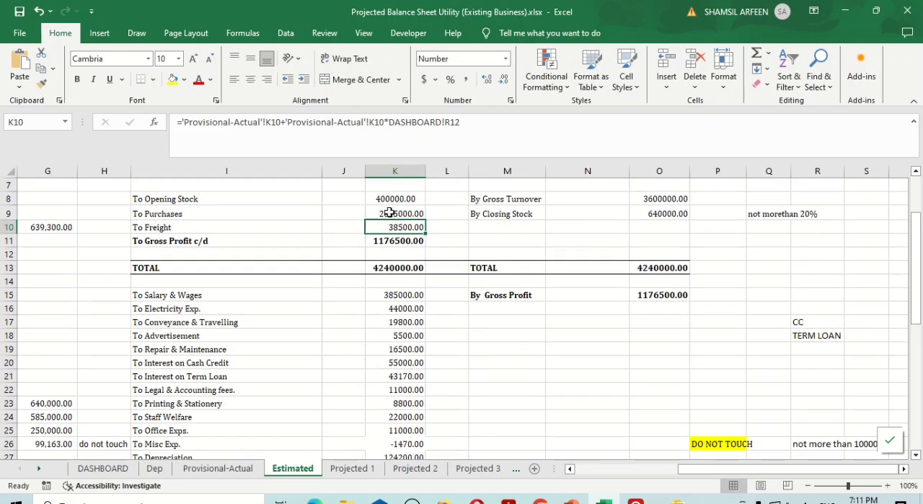
left_click(389, 213)
type("2620000")
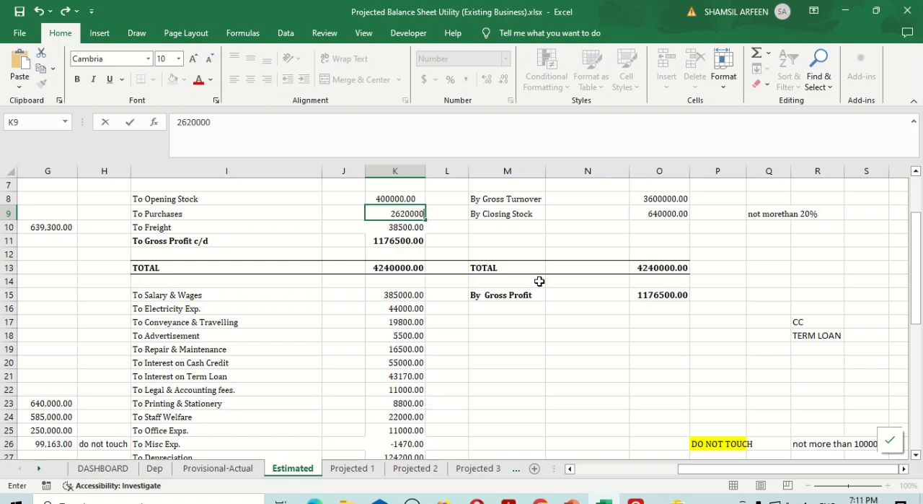
key("Return")
scroll(539, 280, "down", 2)
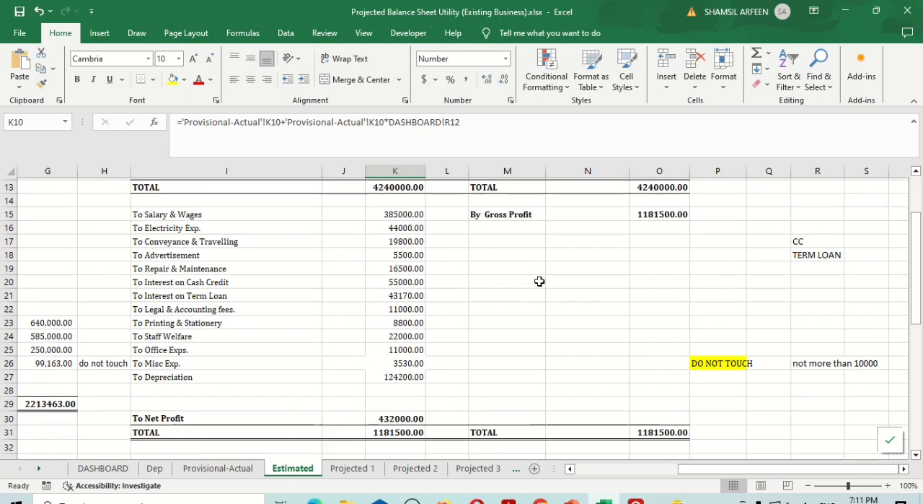
left_click(399, 362)
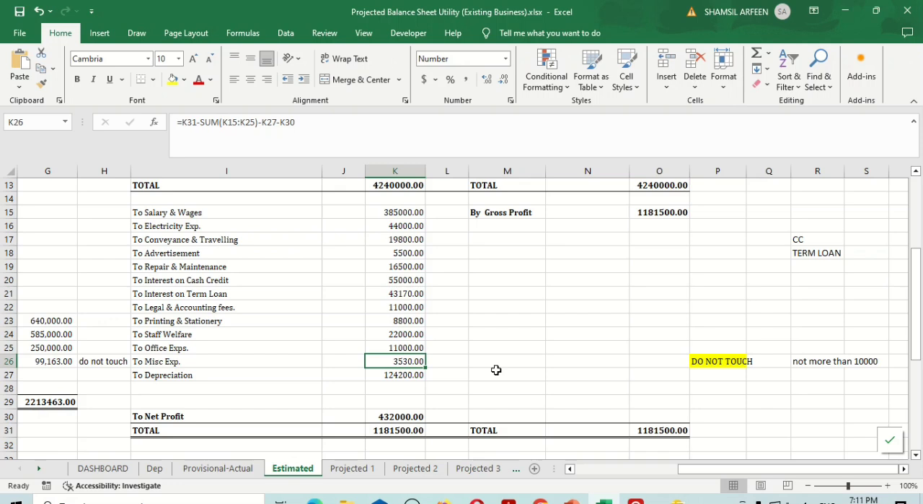
scroll(496, 369, "up", 2)
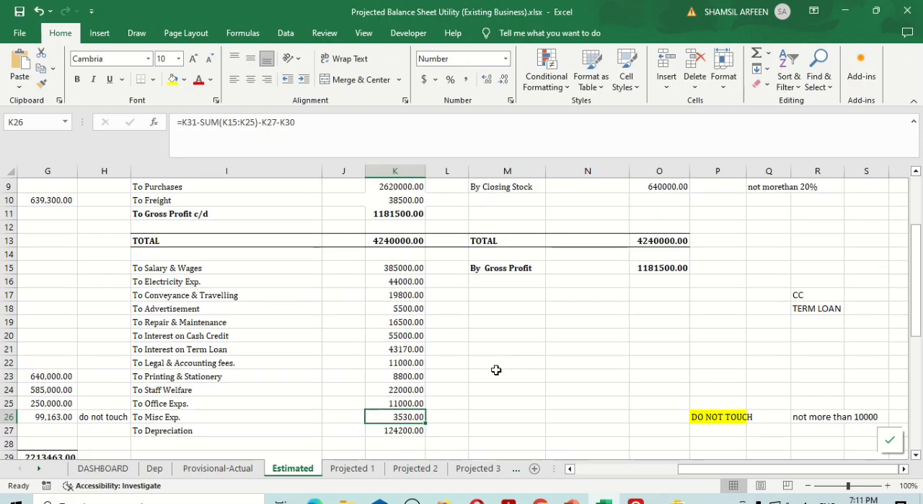
Examine the expense formulas in K15 to K26 on the Estimated sheet and the Expenditure Growth rate they use on the DASHBOARD sheet
left_click(396, 279)
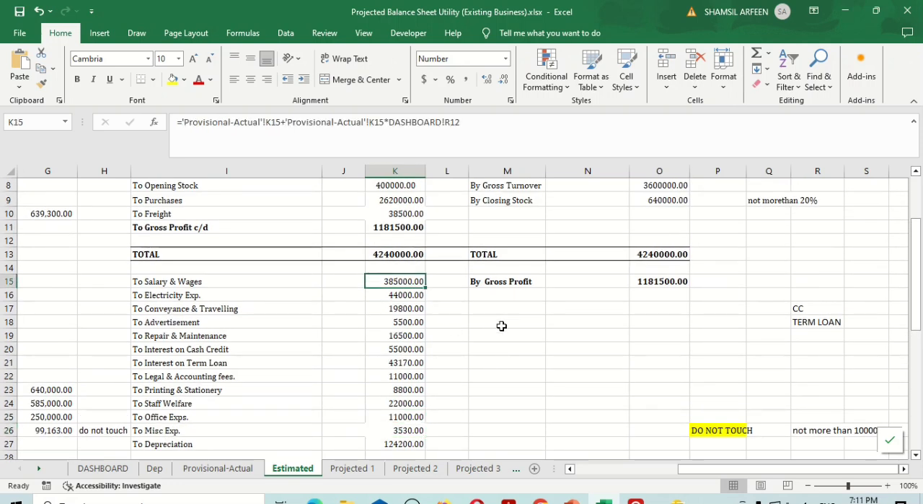
left_click(404, 293)
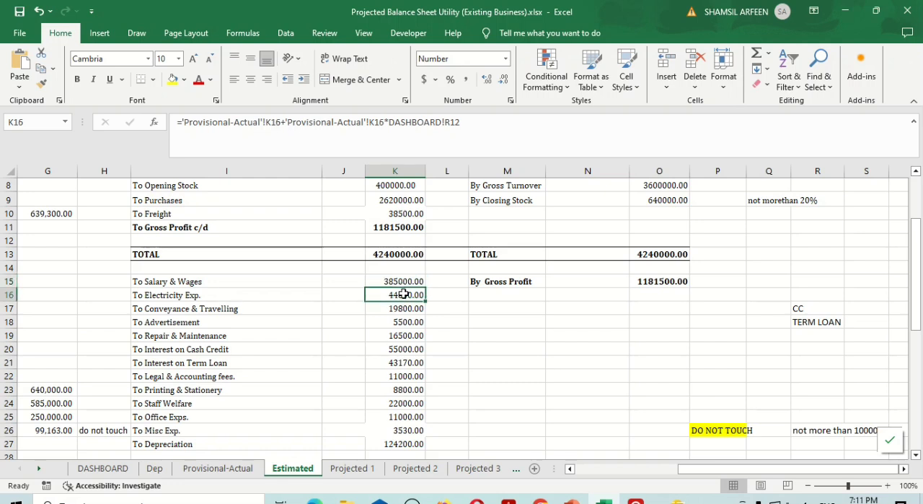
key("Down")
key("Down")
key("Down")
key("Down")
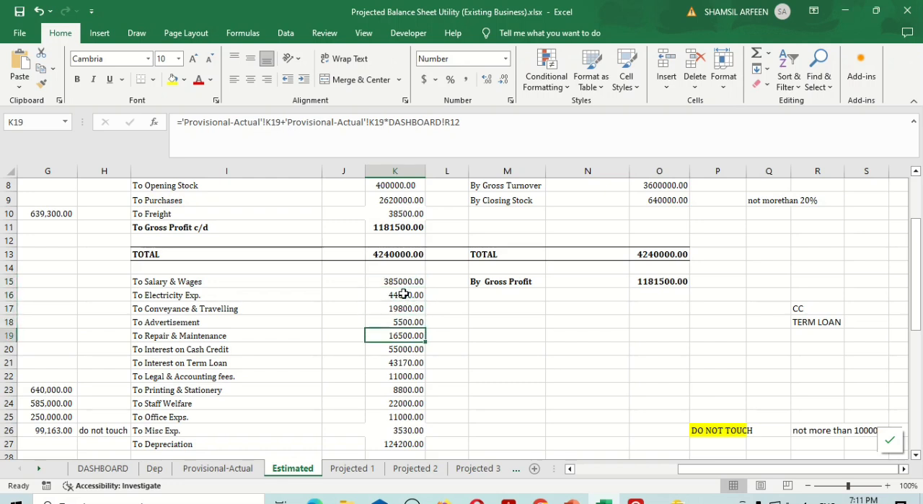
key("Down")
key("Down")
key("Down")
key("Down")
key("Down")
key("Down")
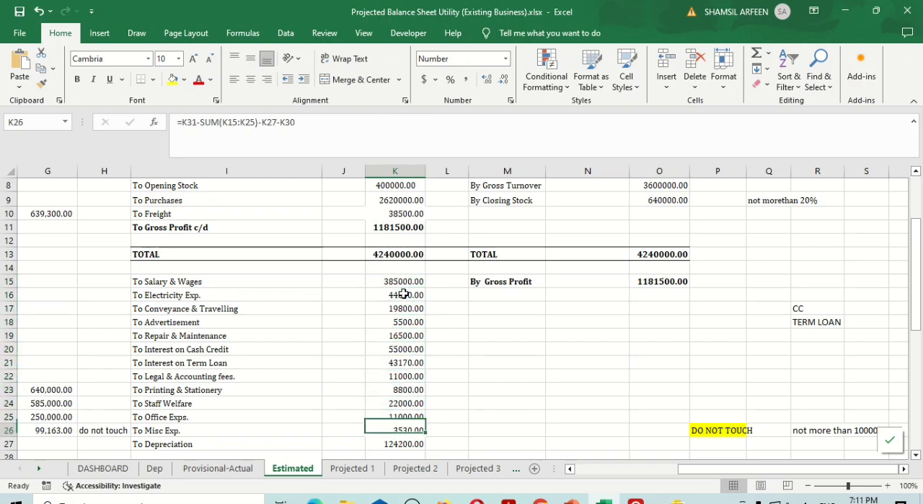
left_click(107, 469)
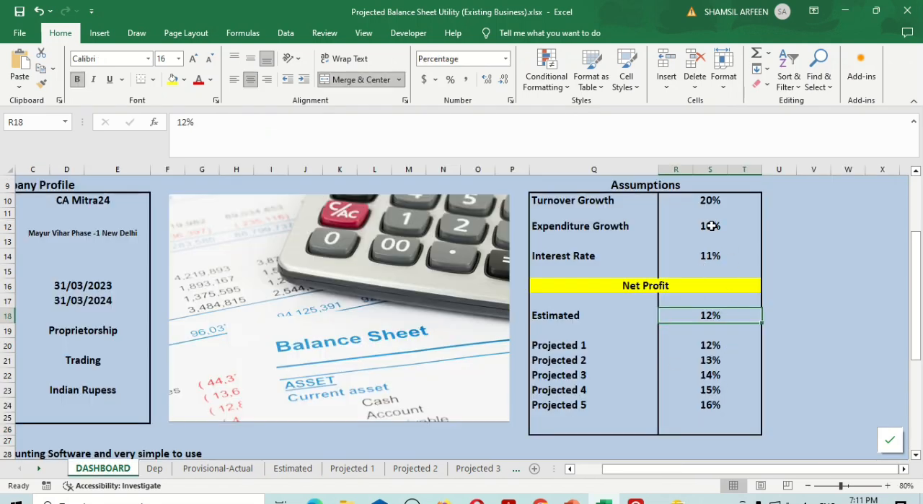
left_click(712, 227)
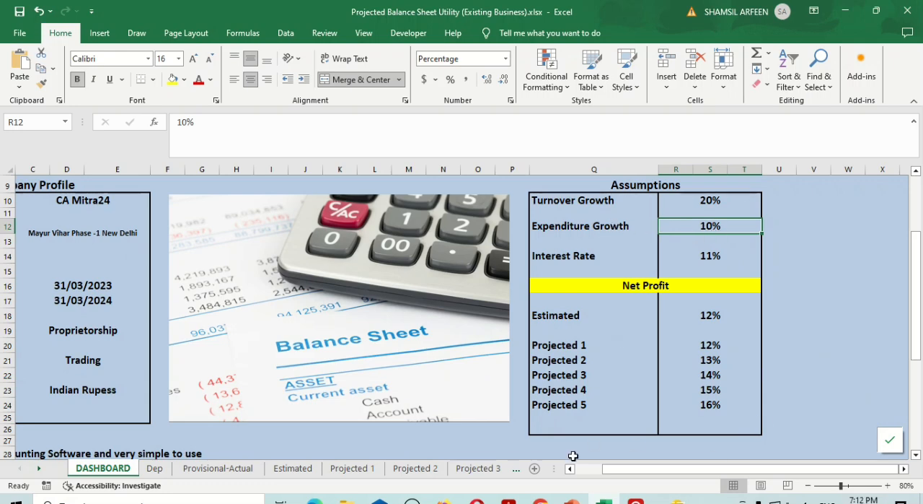
Look through the trading and profit & loss accounts on the Provisional-Actual, Estimated and Projected 1 to Projected 5 sheets
left_click(235, 468)
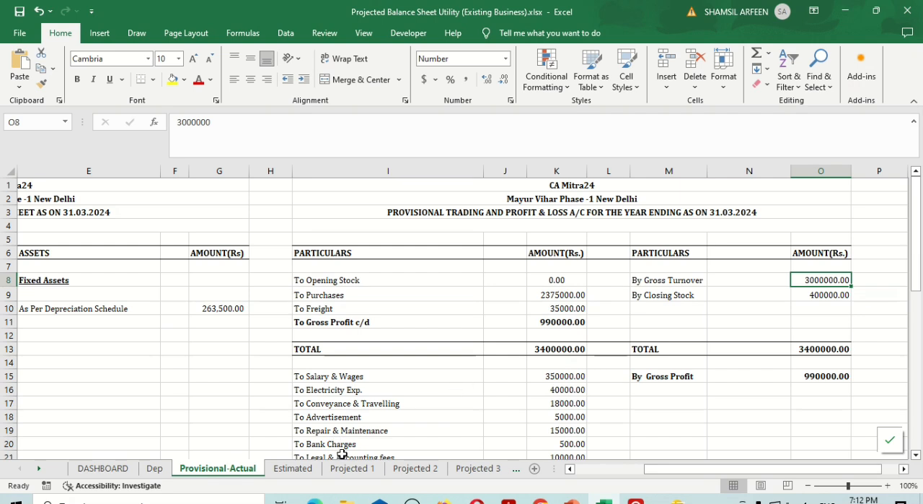
left_click(289, 469)
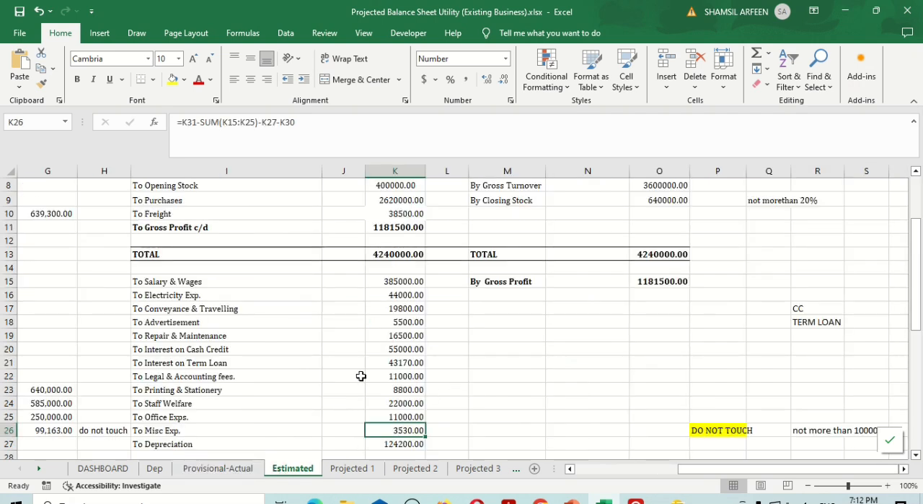
left_click(350, 468)
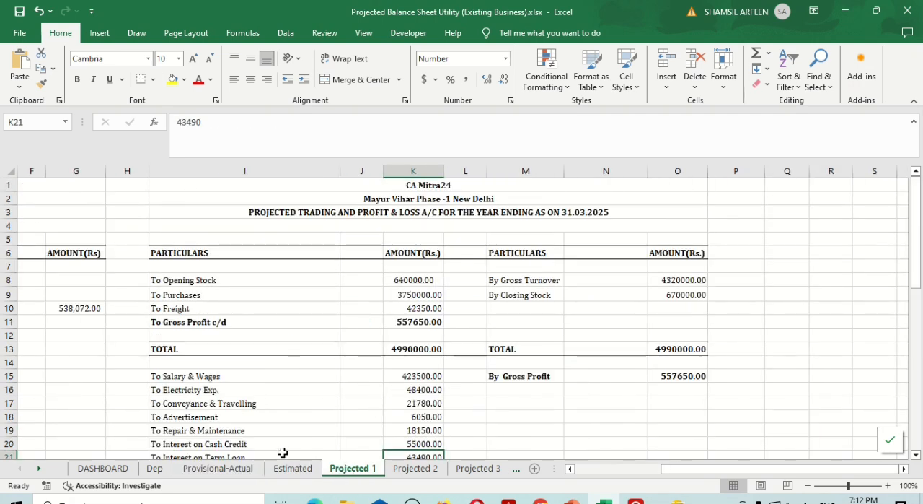
left_click(416, 468)
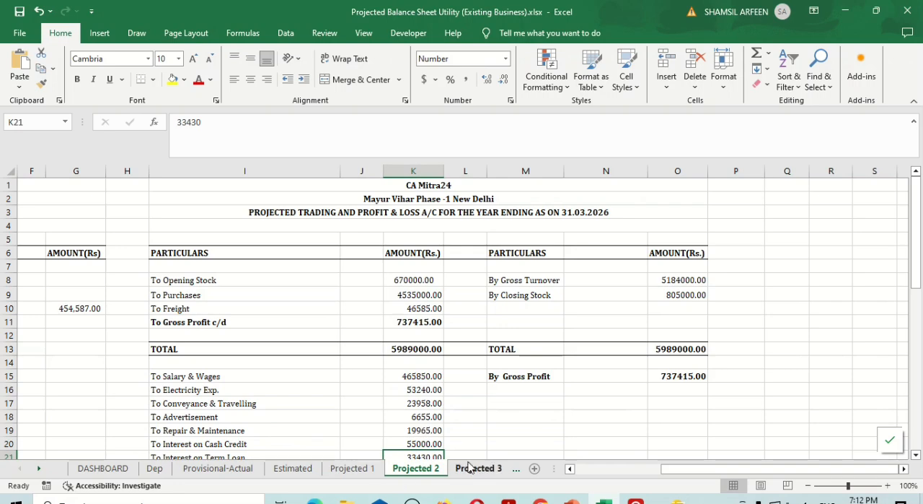
left_click(476, 468)
left_click(469, 469)
left_click(517, 472)
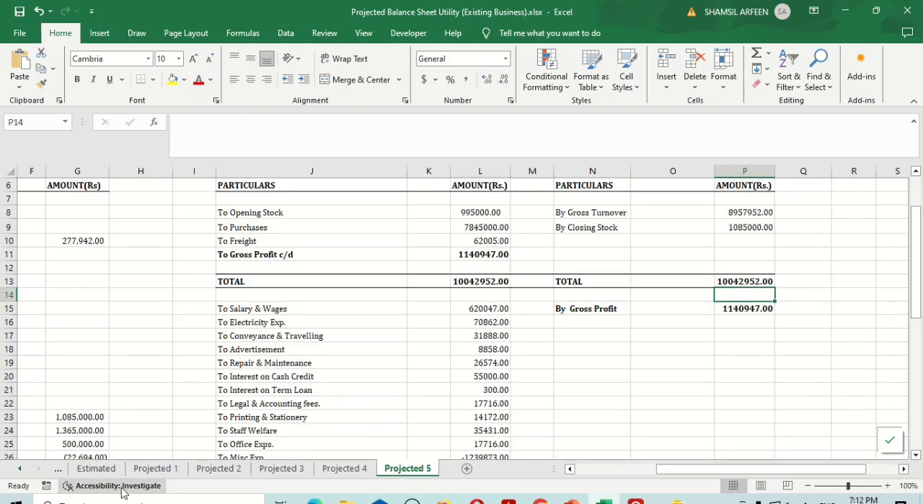
Set the Expenditure Growth assumption on the DASHBOARD sheet to 15%
left_click(19, 468)
left_click(104, 468)
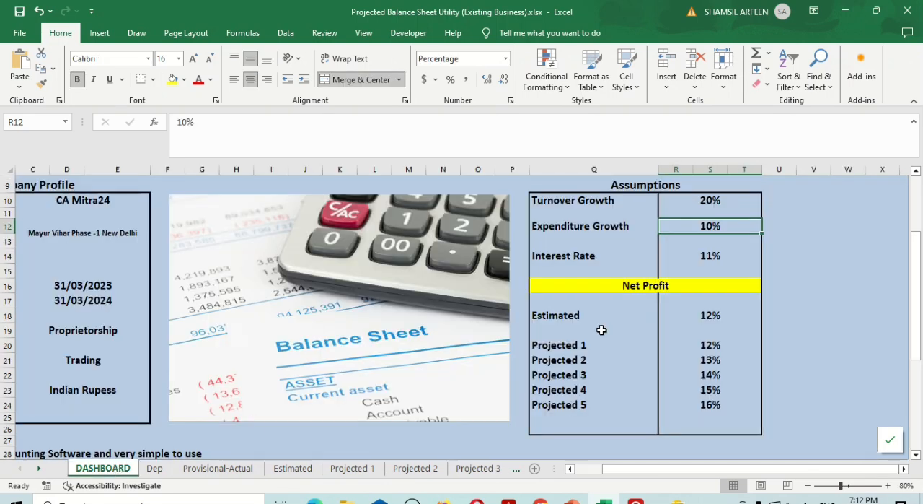
left_click(715, 241)
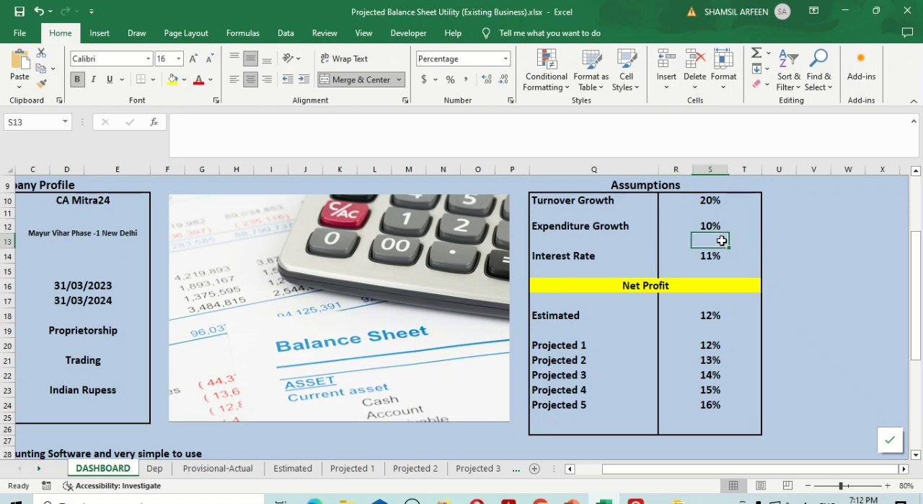
left_click(707, 225)
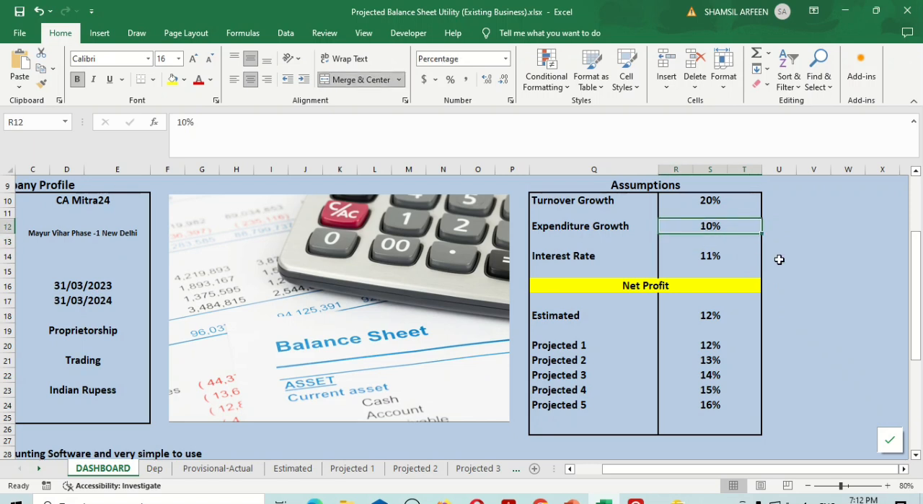
type("15")
key("Return")
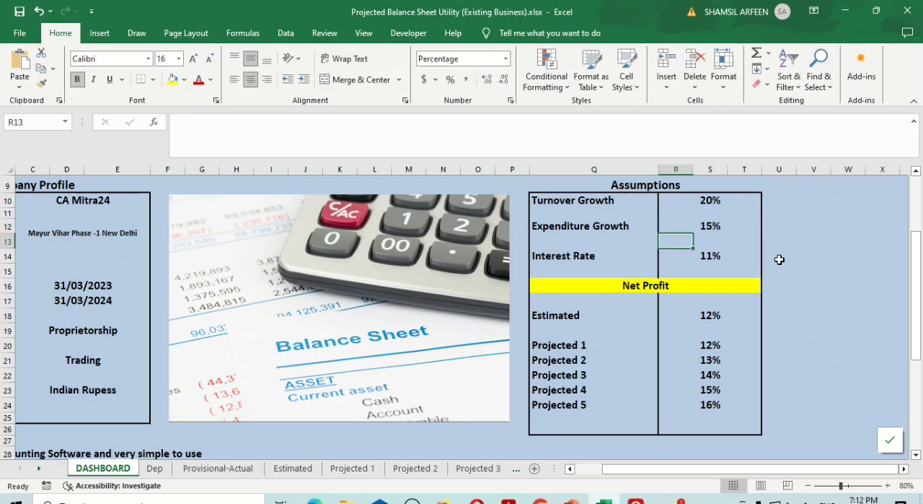
Check the expense amounts, Misc Exp. and the Net Profit formula on the Estimated sheet
left_click(297, 468)
scroll(434, 390, "down", 1)
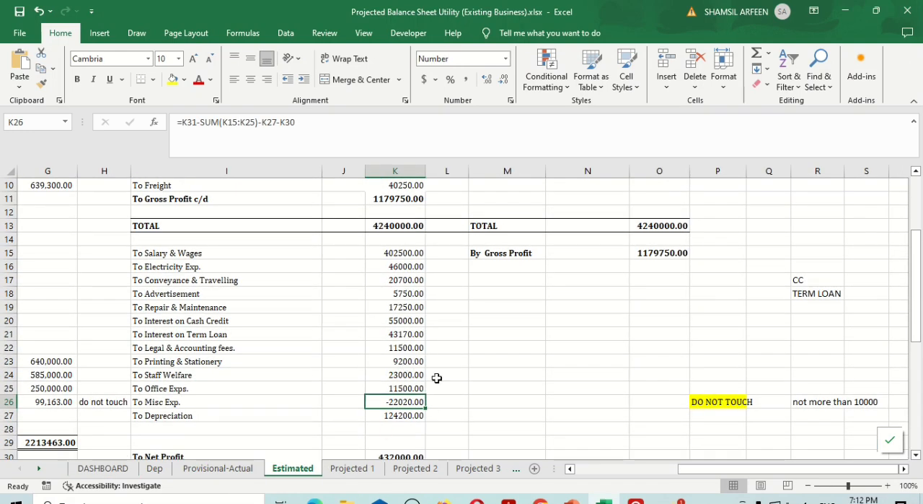
scroll(405, 402, "down", 1)
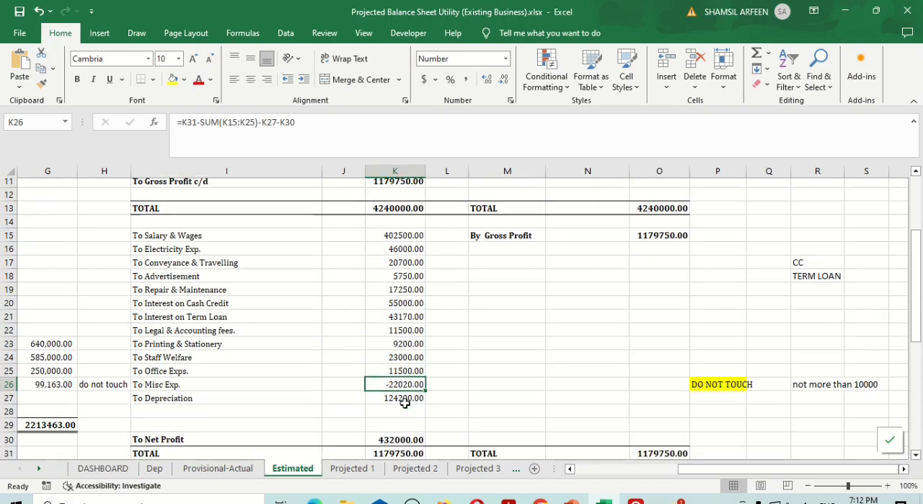
left_click(401, 430)
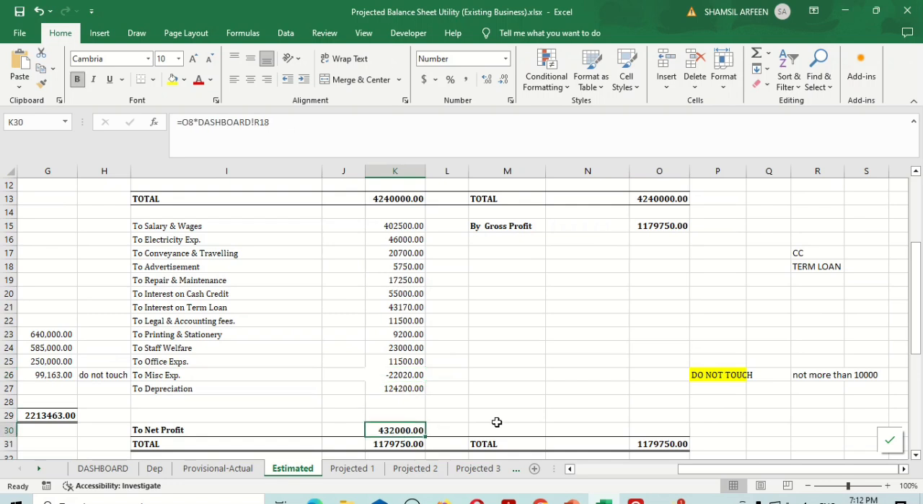
left_click(399, 374)
Set the Purchases amount in cell K9 to 2590000 and check the Misc Exp. amount in K26
key("Up")
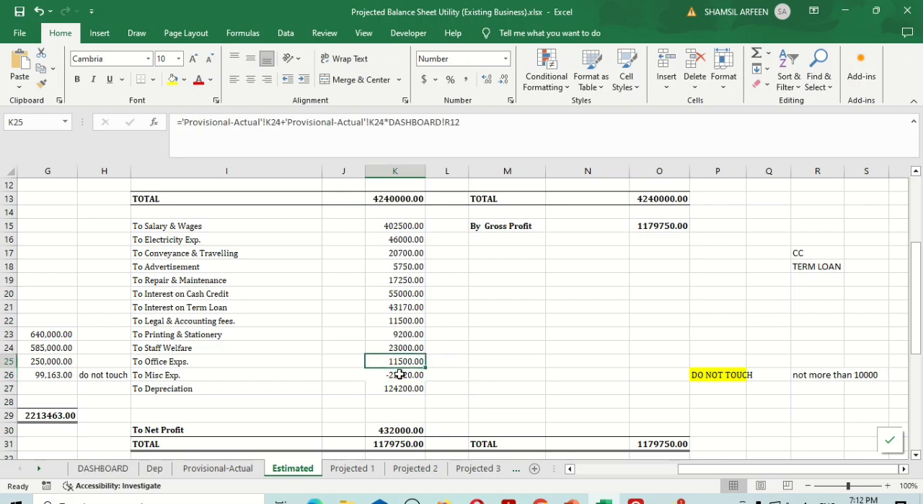
key("Up")
key("Up")
key("Up")
key("Up")
key("Up")
key("Up")
key("Up")
key("Up")
key("Up")
key("Up")
key("Up")
key("Up")
key("Up")
key("Up")
key("Up")
key("Up")
key("Up")
key("Up")
key("Down")
key("Down")
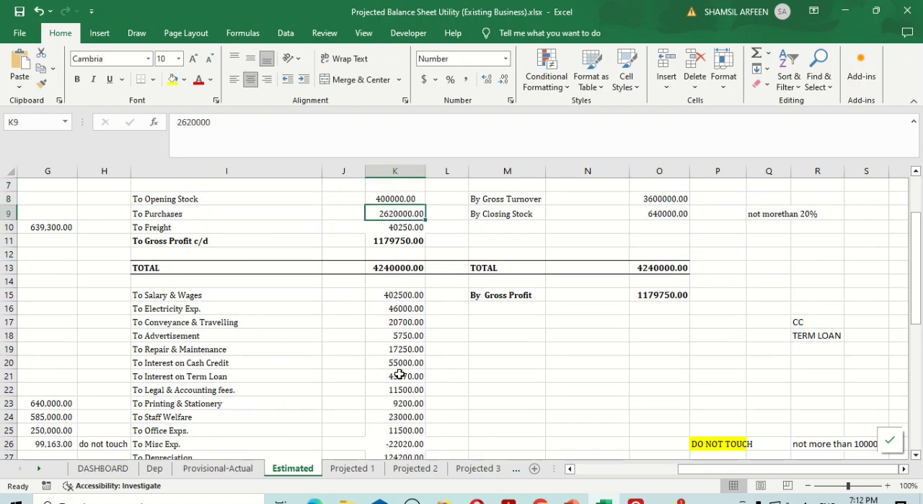
type("25")
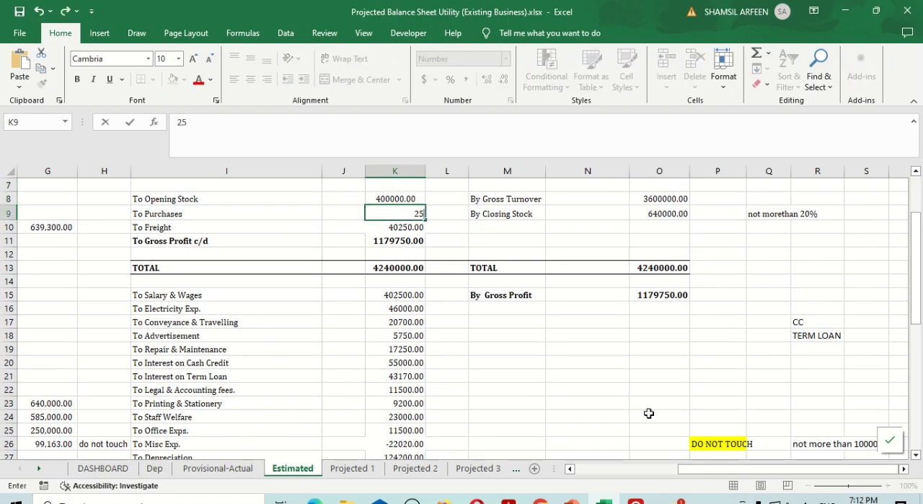
type("9000")
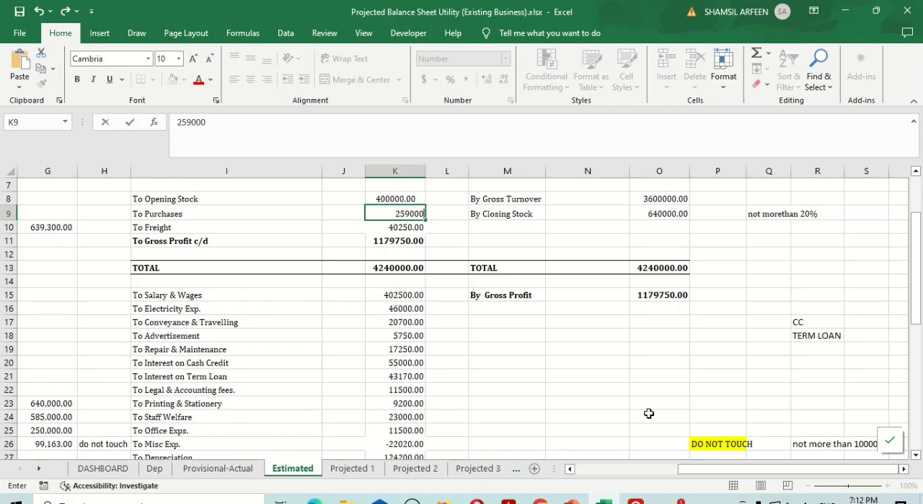
key("Return")
scroll(598, 409, "down", 2)
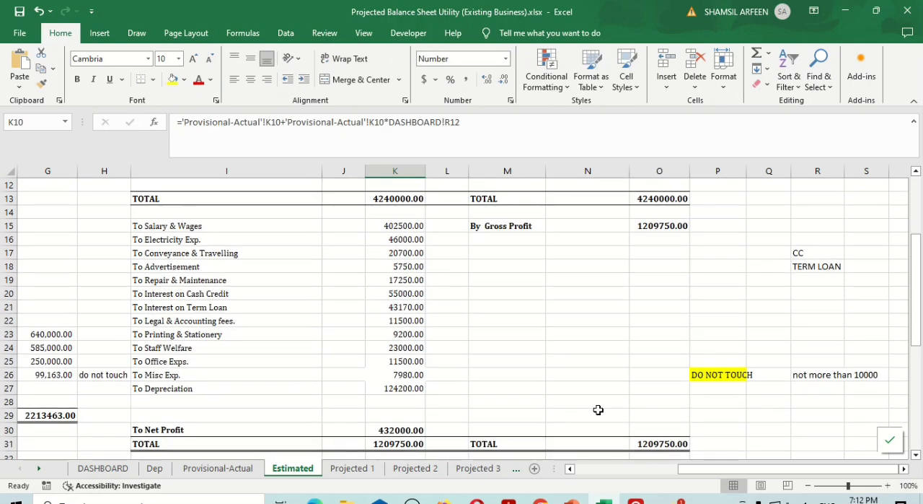
left_click(397, 375)
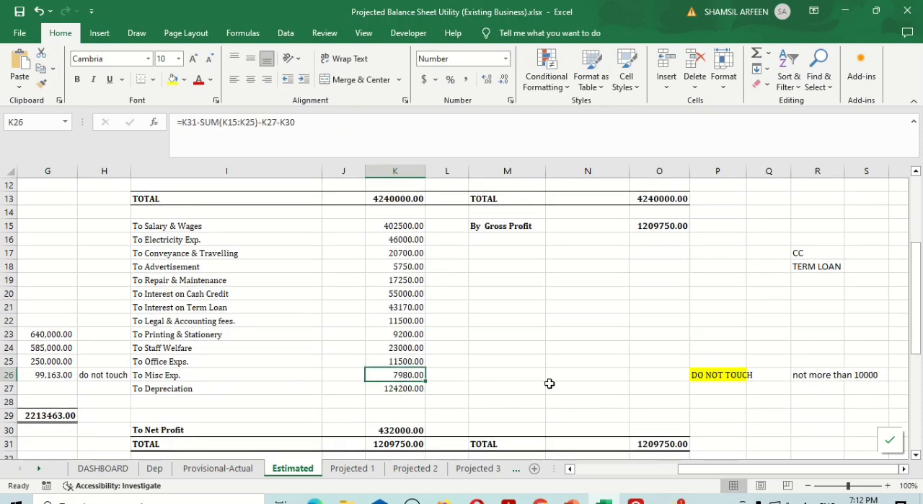
Review the Estimated sheet's accounts and browse the Projected 1 to Projected 5 sheets with the higher expenditure growth
scroll(549, 383, "down", 2)
scroll(550, 381, "up", 4)
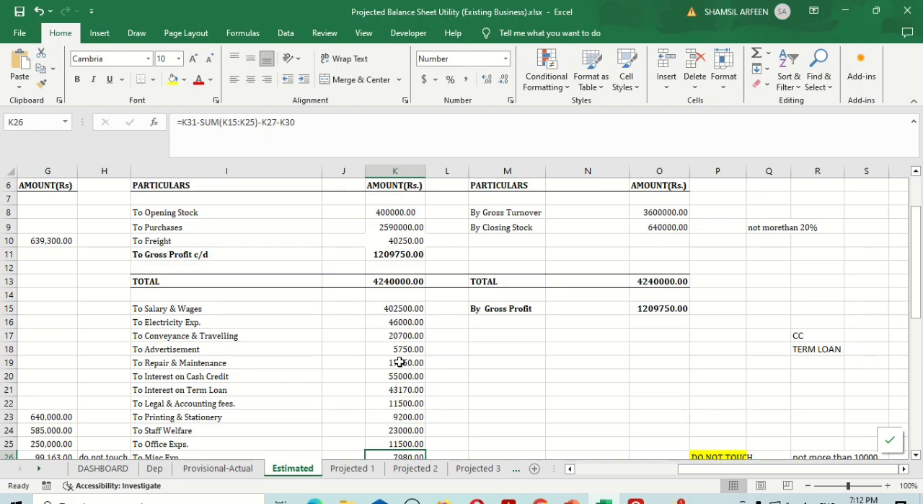
scroll(399, 361, "down", 2)
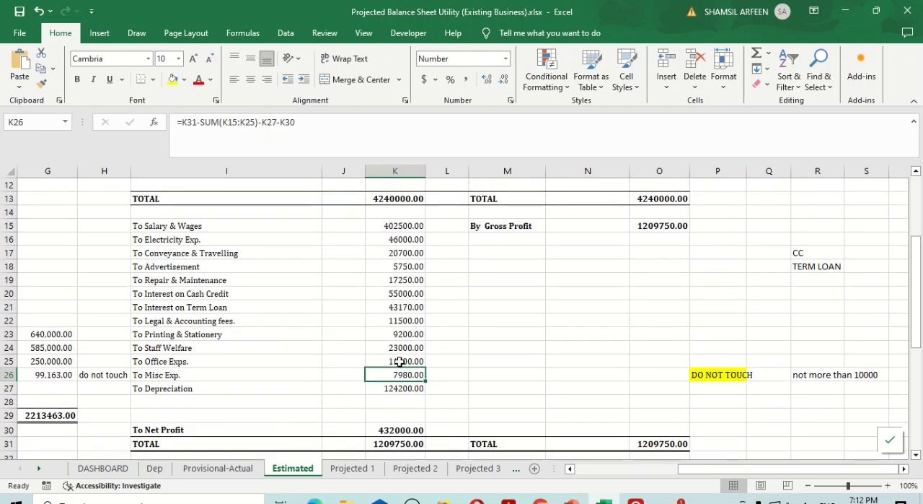
scroll(400, 361, "left", 3)
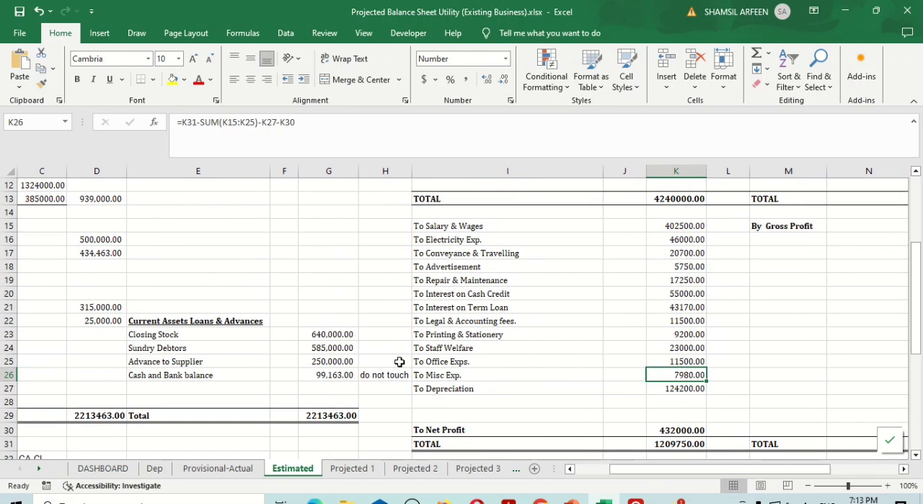
left_click(353, 468)
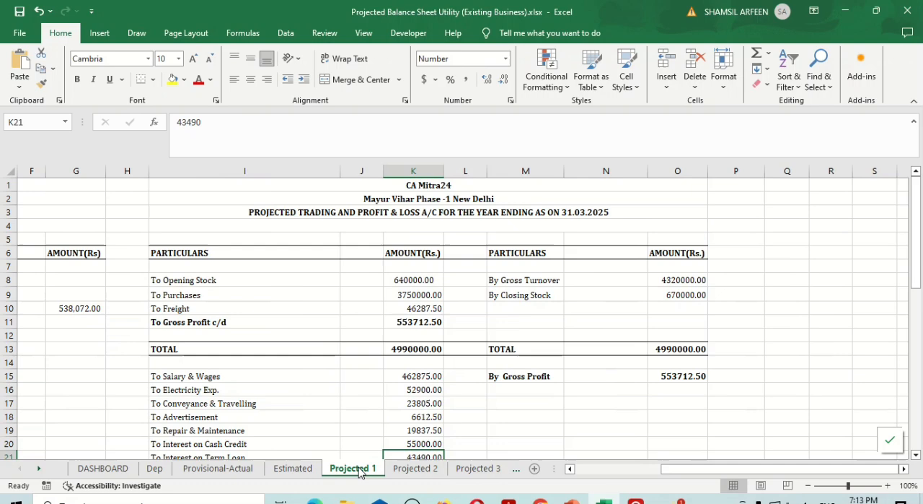
left_click(417, 470)
left_click(471, 469)
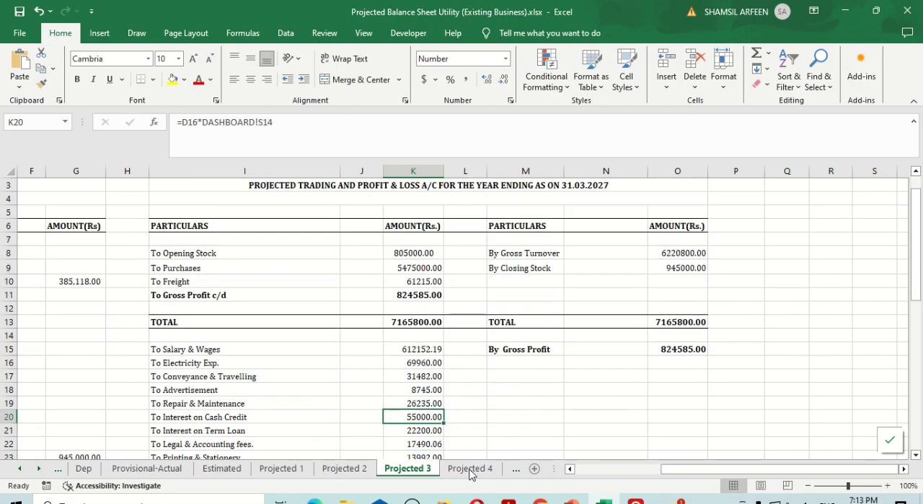
left_click(477, 469)
left_click(516, 469)
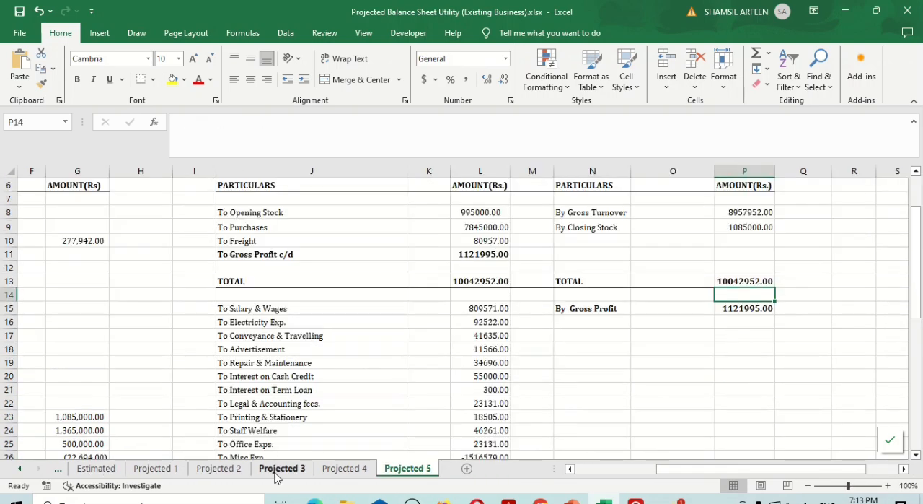
left_click(19, 472)
left_click(20, 472)
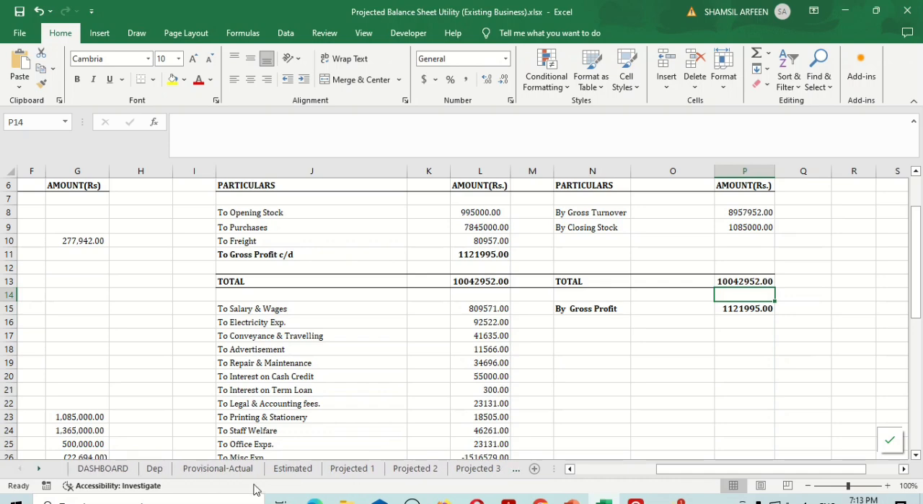
Review the Sundry Creditors, Sundry Debtors and Advance to Supplier entries in the Estimated balance sheet
left_click(292, 469)
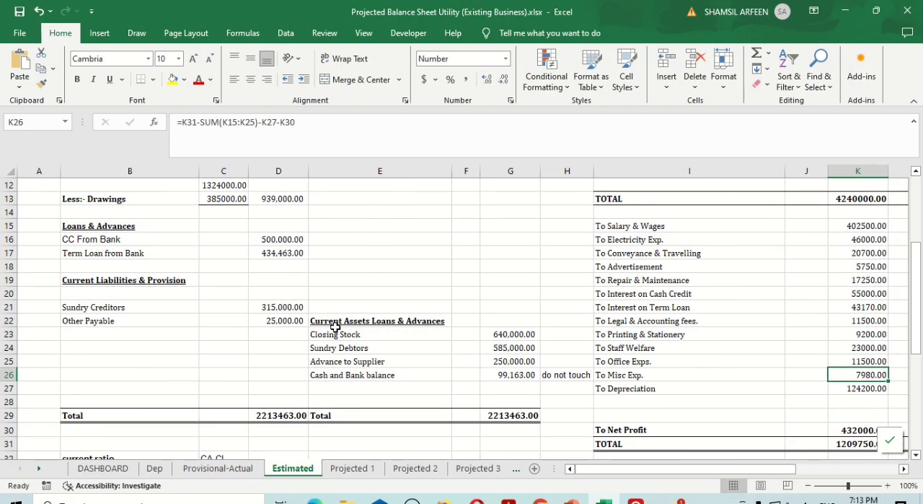
scroll(336, 327, "up", 2)
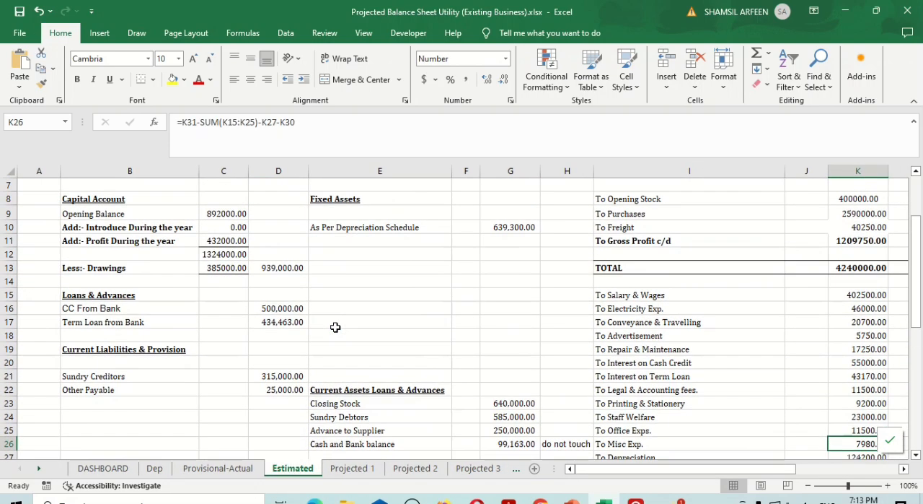
left_click(285, 376)
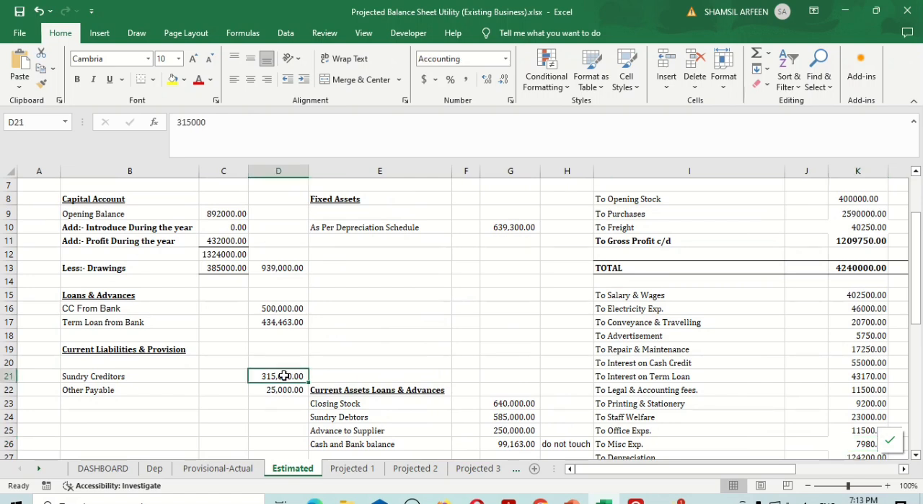
left_click(512, 417)
key("Down")
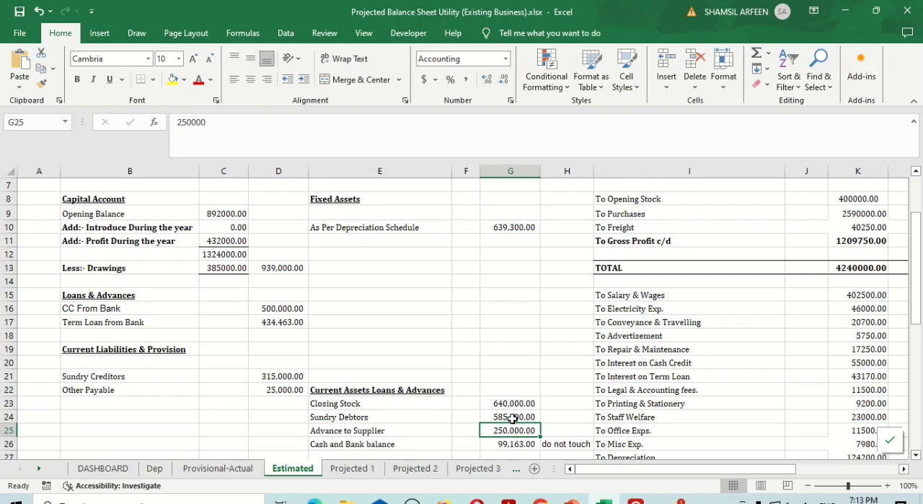
Check the Purchases amount against Sundry Creditors, Sundry Debtors and Advance to Supplier on the Estimated sheet
left_click(556, 401)
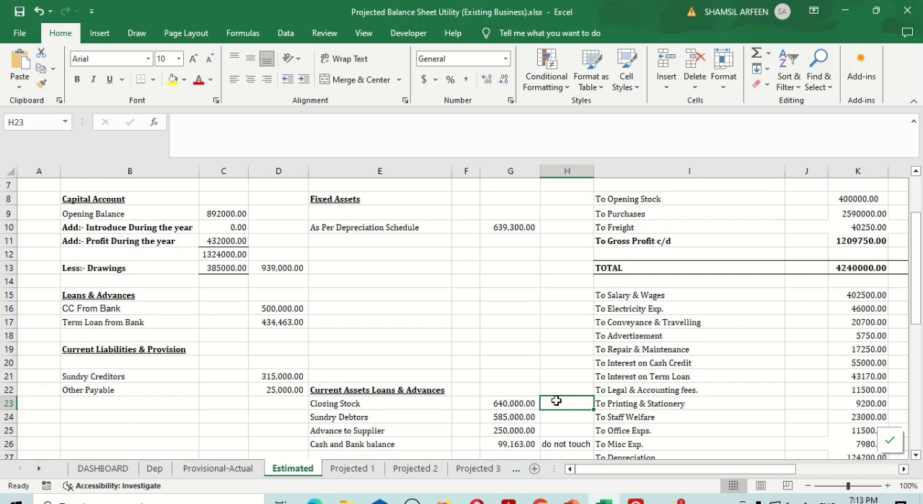
left_click(841, 213)
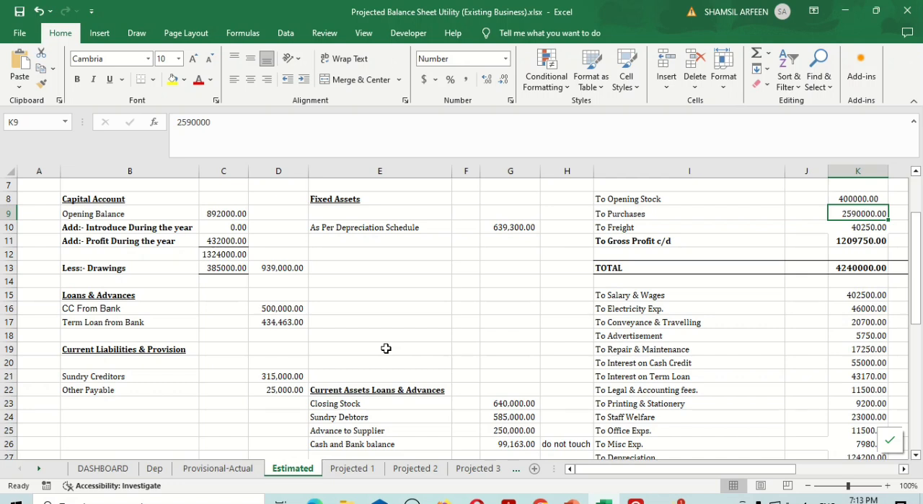
left_click(270, 374)
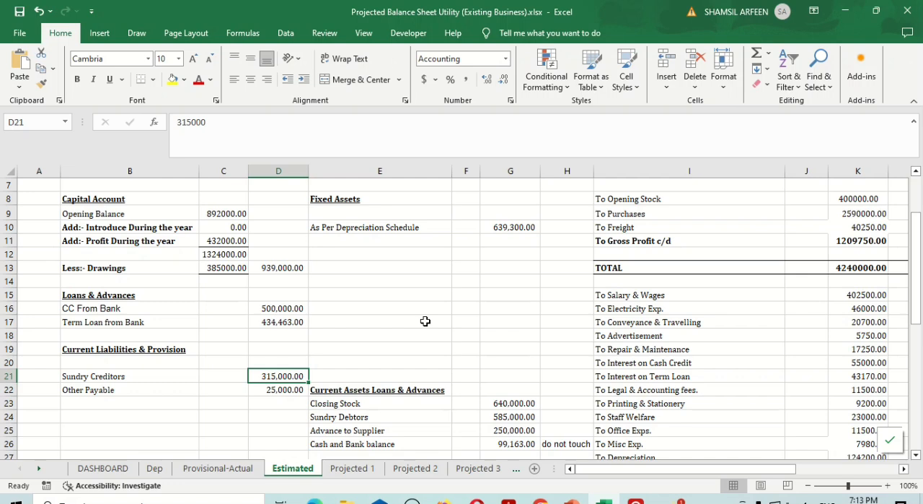
scroll(426, 321, "down", 2)
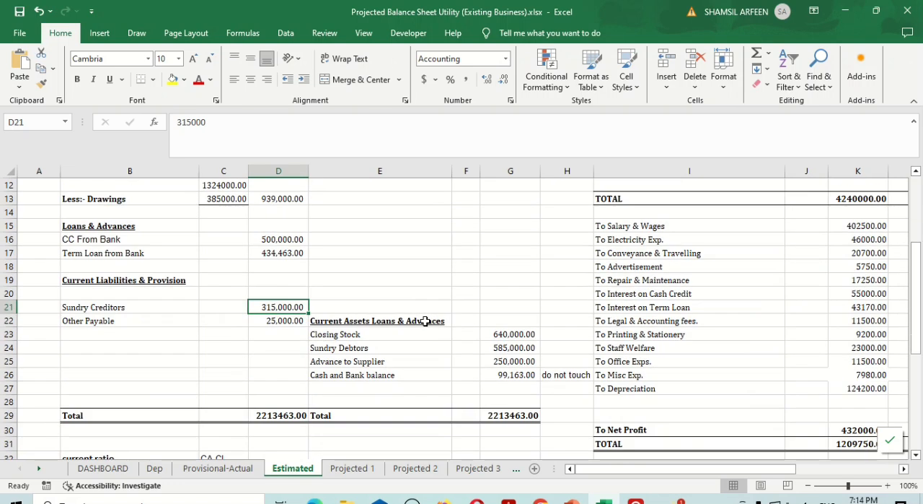
left_click(511, 348)
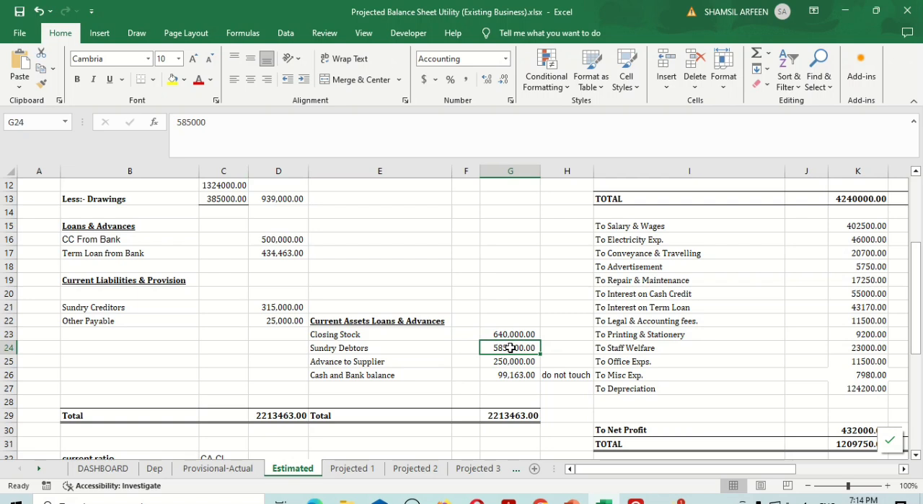
key("Down")
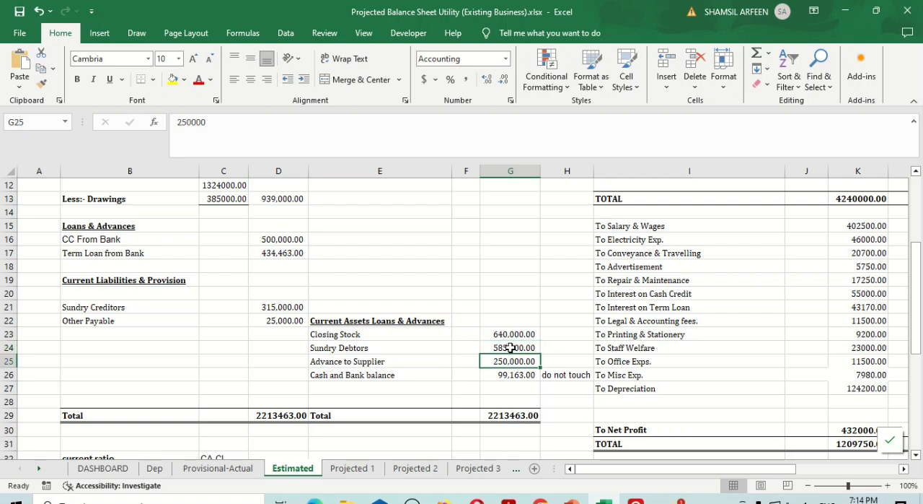
key("Left")
key("Left")
key("Left")
key("Left")
key("Up")
key("Up")
key("Up")
key("Up")
key("Right")
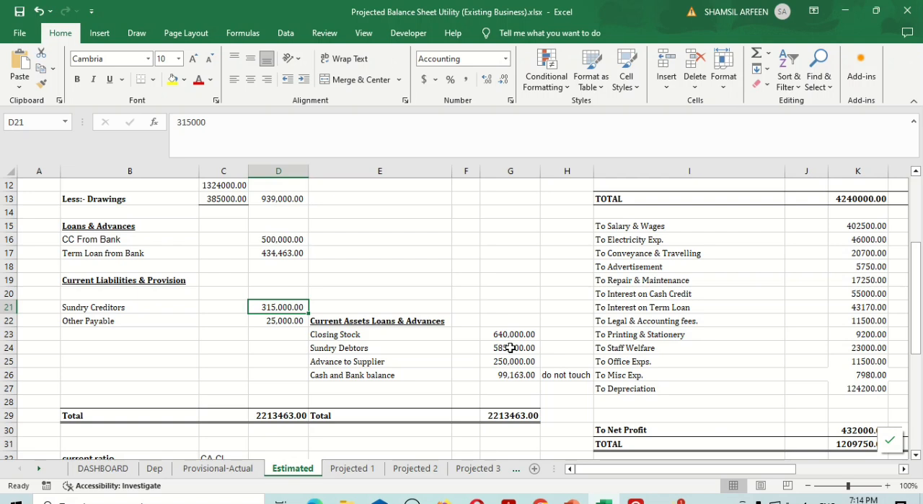
Enter 15% in cell H24 beside the Sundry Debtors amount
key("Right")
key("Right")
key("Down")
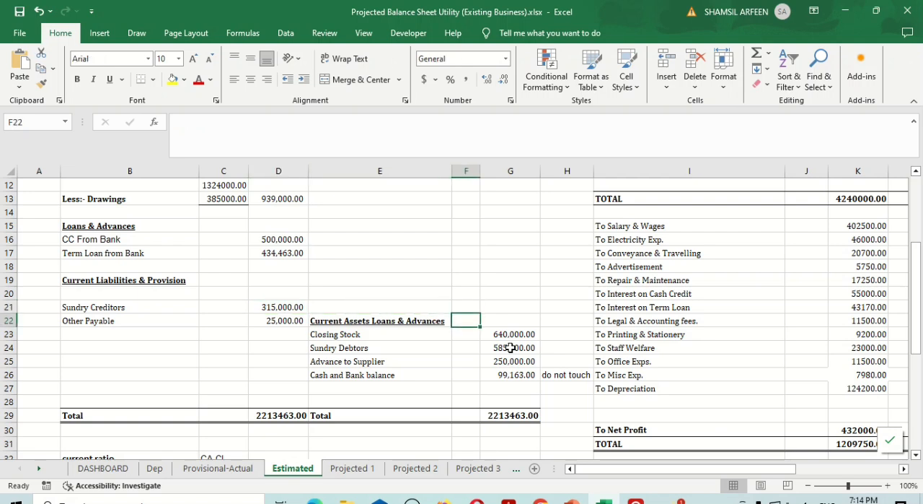
key("Down")
key("Down")
key("Right")
key("Right")
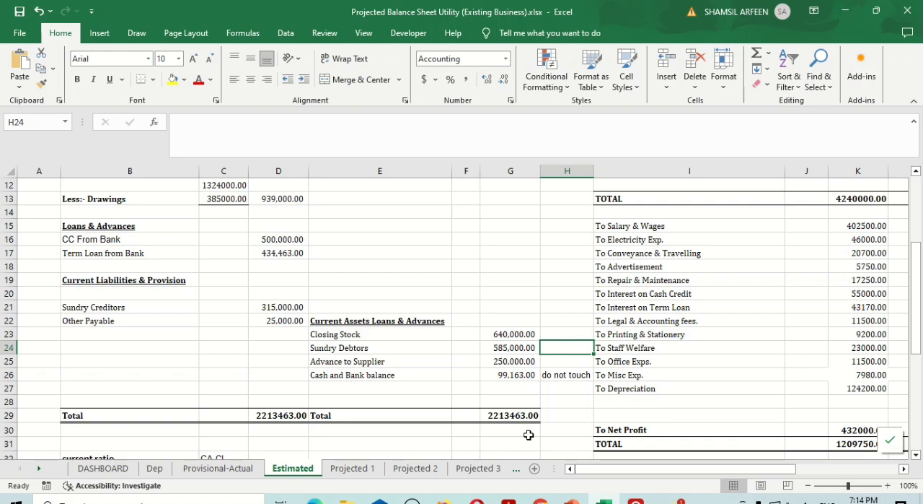
type("15")
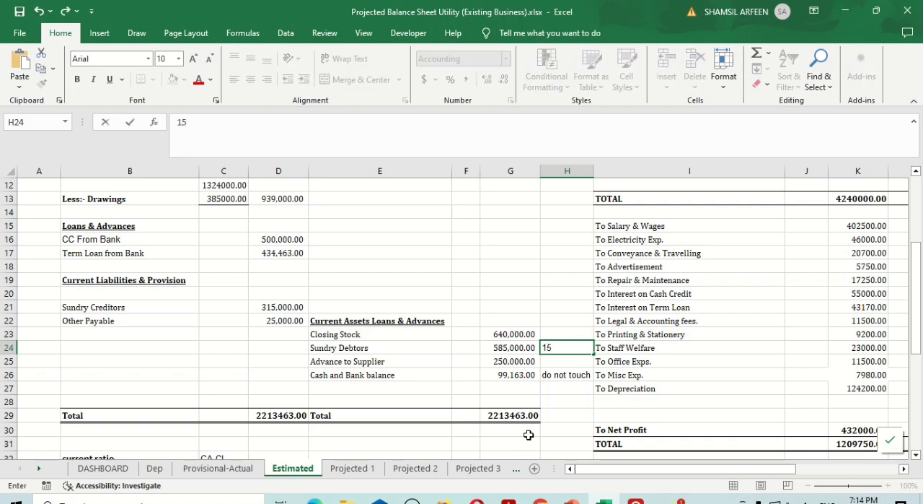
type("%")
key("Return")
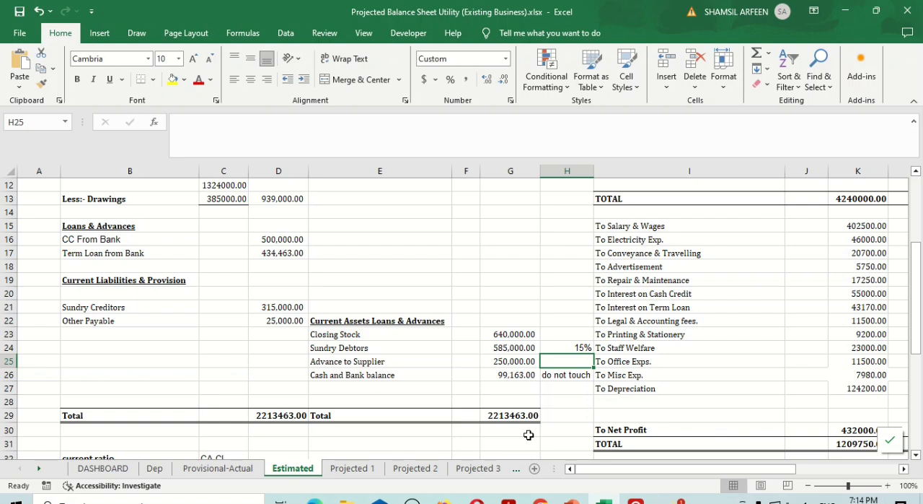
Enter 10-15% in cell C21 beside Sundry Creditors
key("Left")
key("Left")
key("Left")
key("Left")
key("Left")
key("Up")
key("Up")
key("Up")
key("Up")
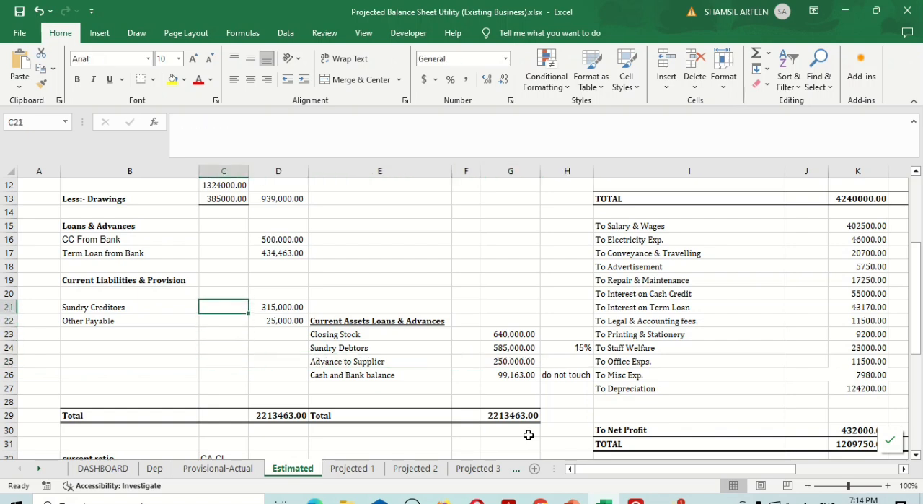
type("10-15")
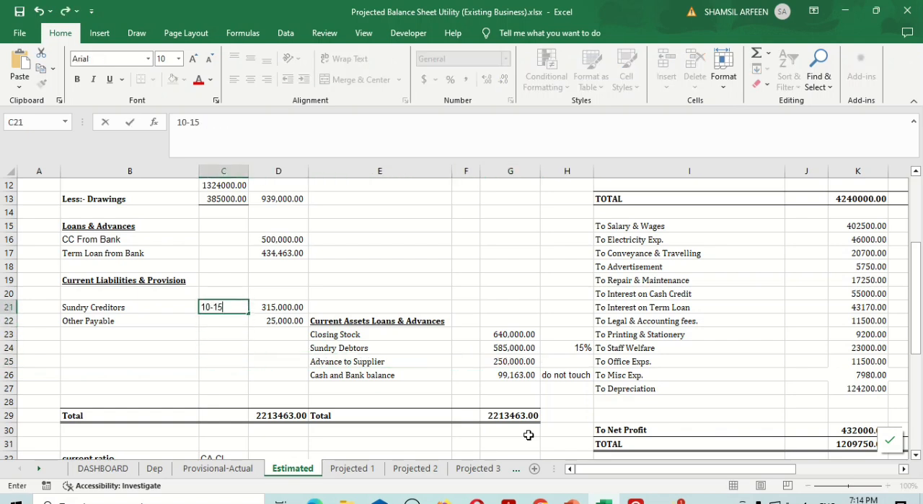
type("%")
key("Return")
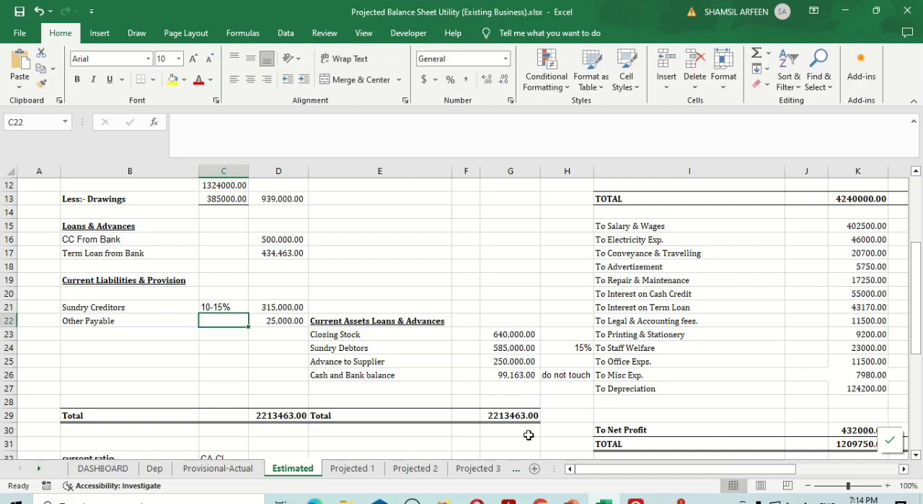
key("Up")
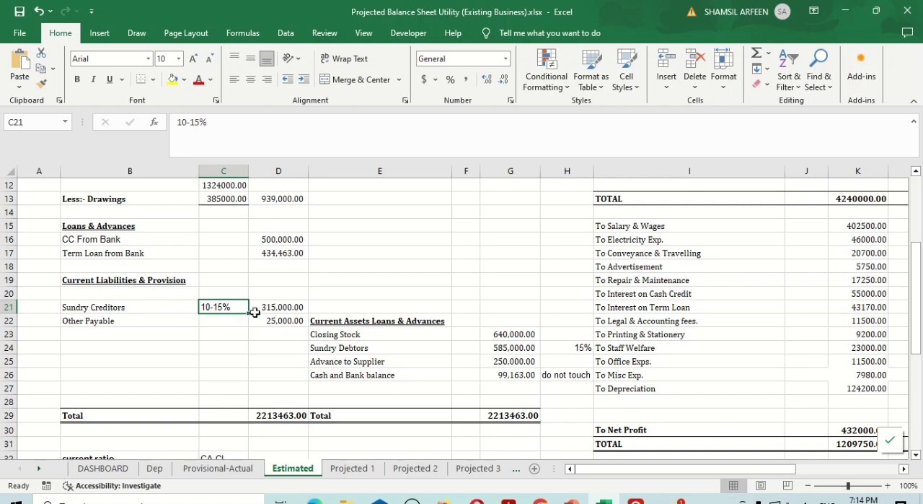
Clear the percentage notes in H24 beside Sundry Debtors and C21 beside Sundry Creditors
left_click(582, 348)
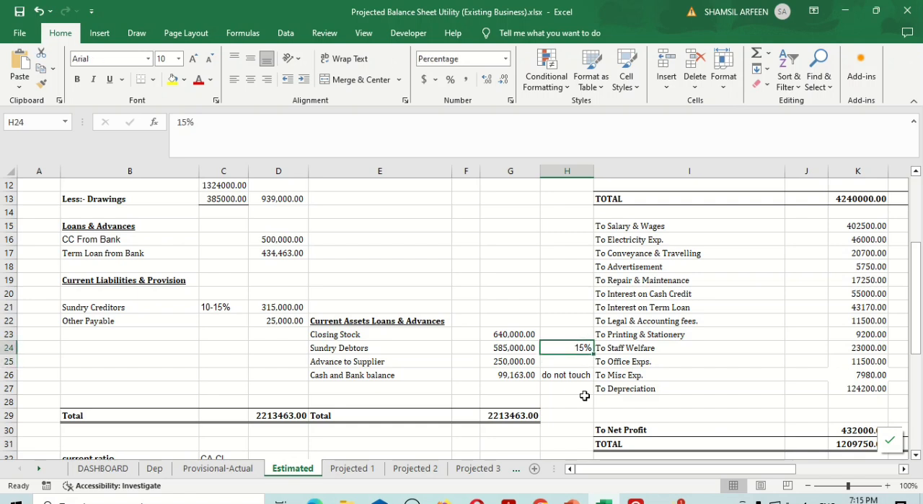
key("Delete")
key("Left")
key("Left")
key("Left")
key("Left")
key("Left")
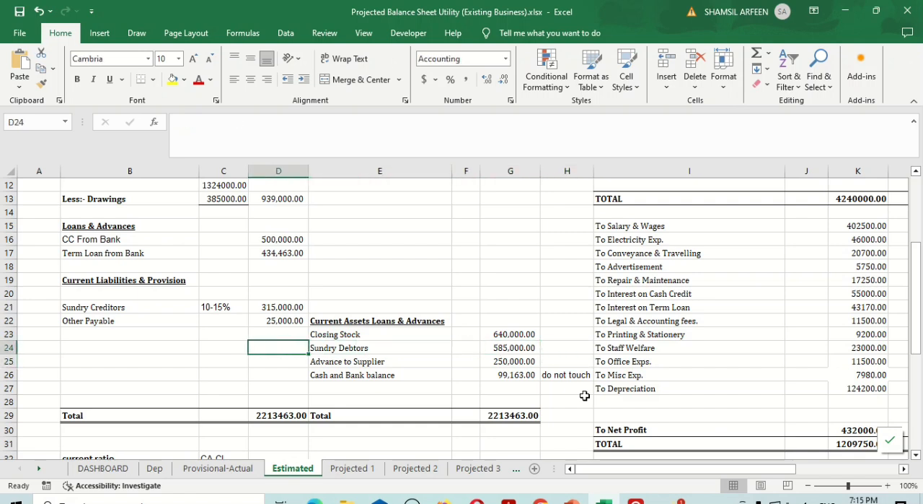
key("Up")
key("Up")
key("Up")
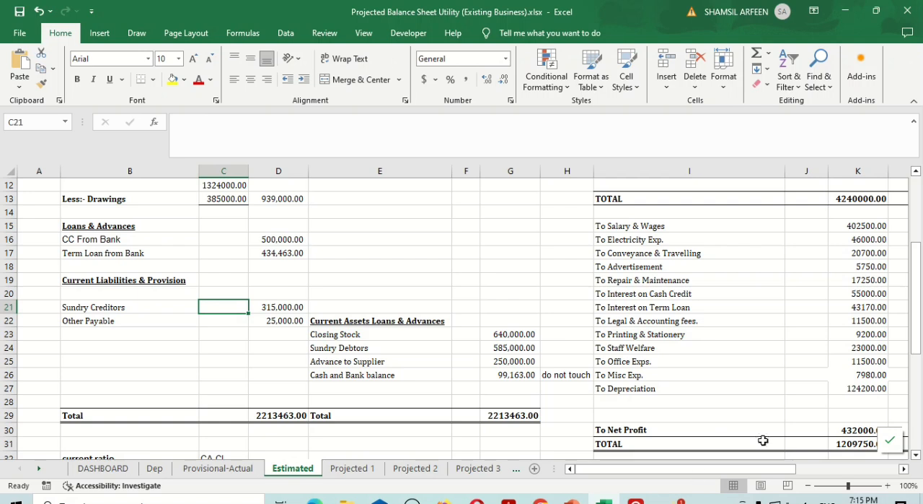
Try deleting the Advance to Supplier entry in E25:G25, and undo the deletion
left_click(296, 305)
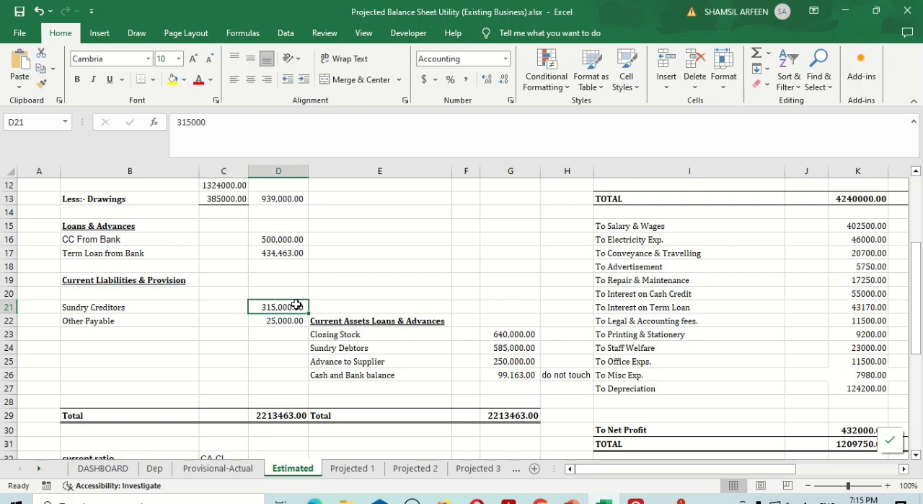
left_click(520, 347)
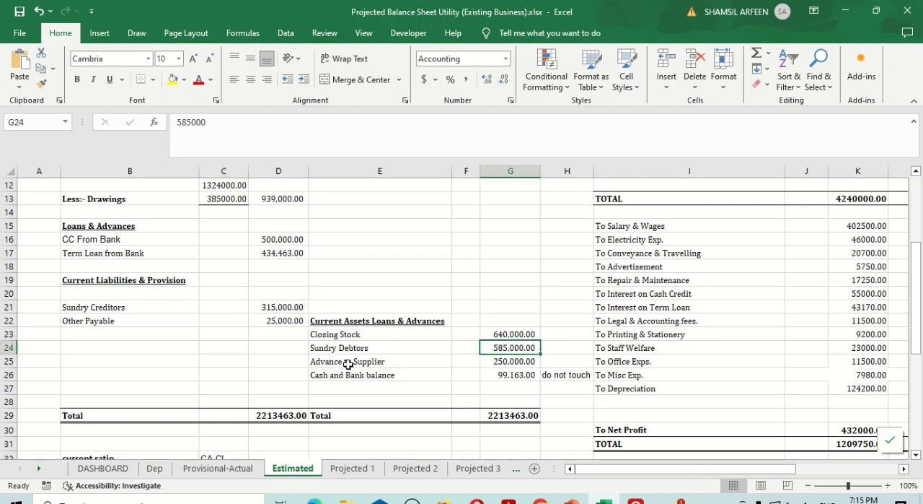
left_click_drag(348, 363, 507, 365)
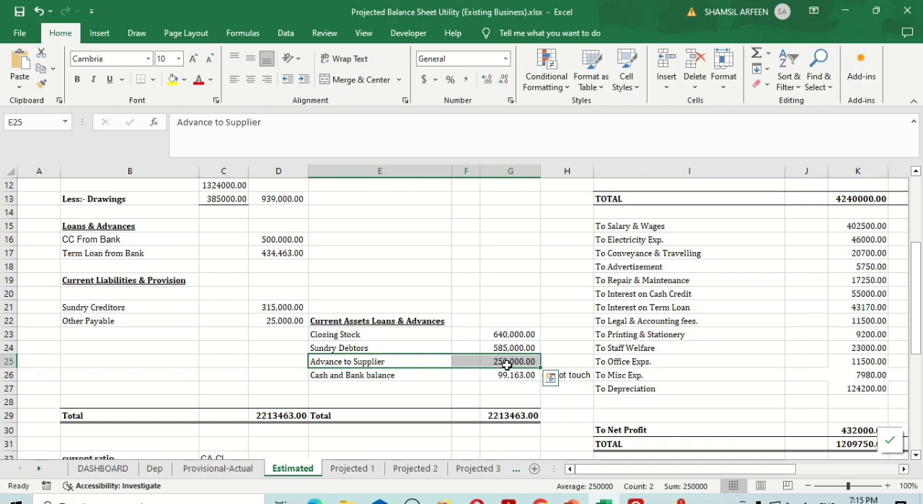
key("Down")
key("Up")
key("shift+Right")
key("shift+Right")
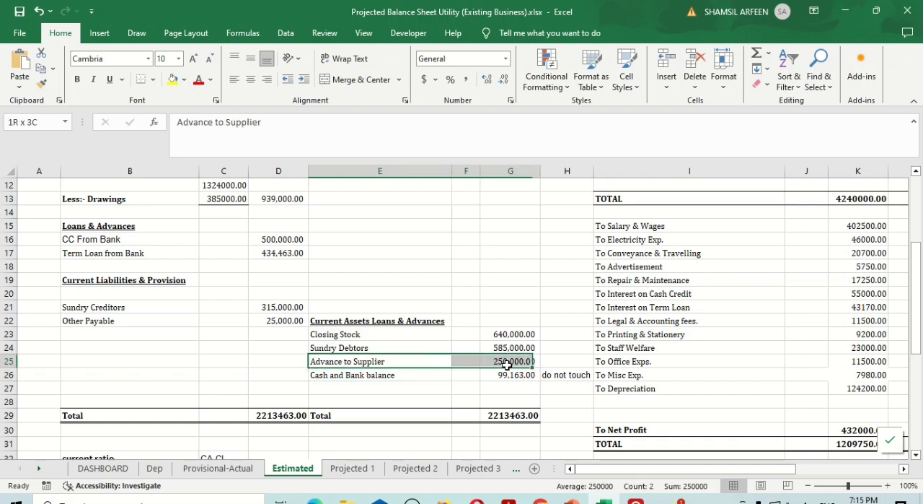
key("Delete")
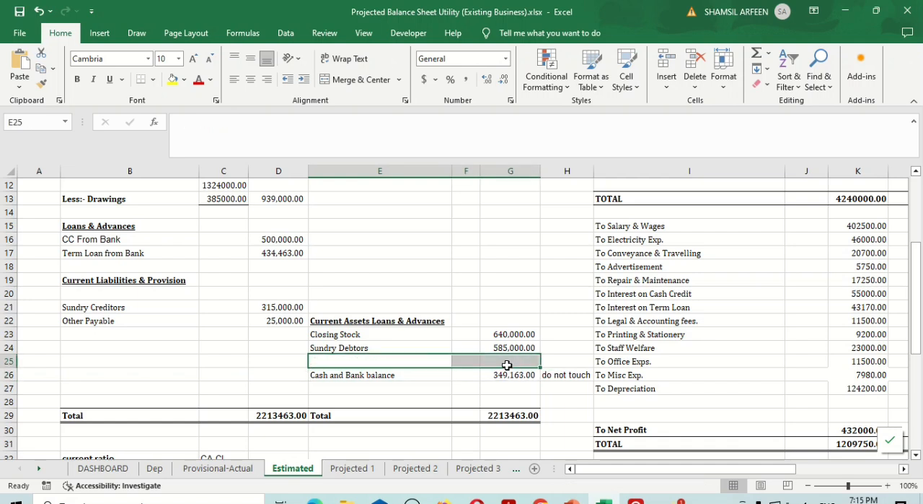
key("ctrl+z")
Review the estimated trading and profit and loss account on the Estimated sheet from the expenses up to its heading
key("Up")
key("Up")
key("Up")
key("Up")
key("Right")
key("Right")
key("Right")
key("Right")
key("Right")
key("Right")
key("Right")
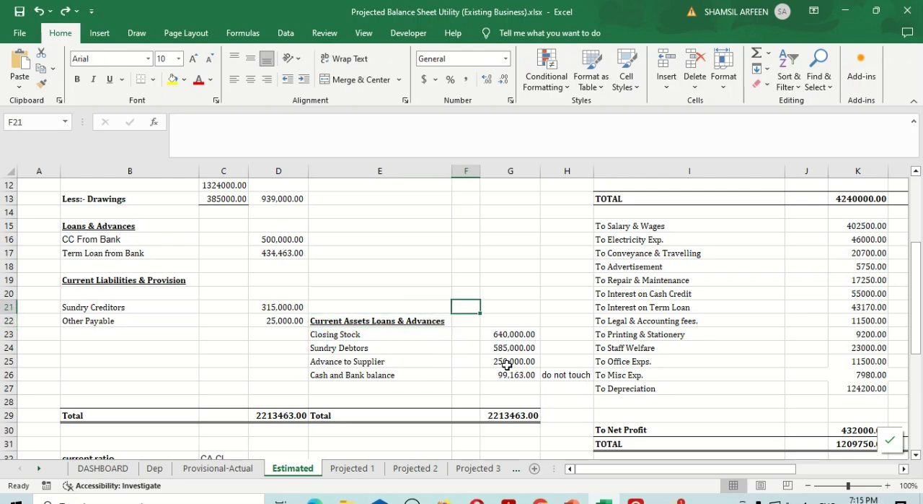
key("Right")
key("Right")
key("Right")
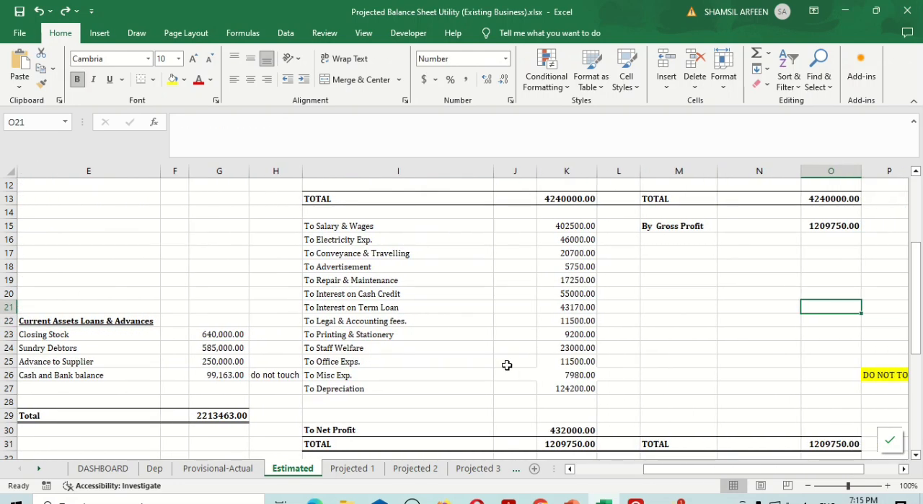
key("Up")
key("Up")
key("Up")
key("Up")
key("Up")
key("Up")
key("Up")
key("Up")
key("Up")
key("Up")
key("Up")
key("Up")
key("Up")
key("Up")
key("Up")
key("Up")
key("Up")
key("Up")
key("Up")
key("Up")
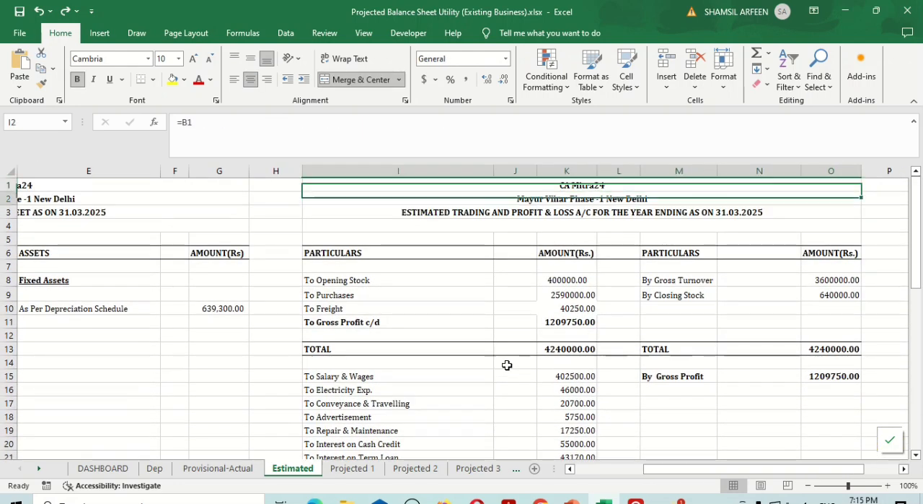
key("Down")
key("Down")
key("Down")
key("Down")
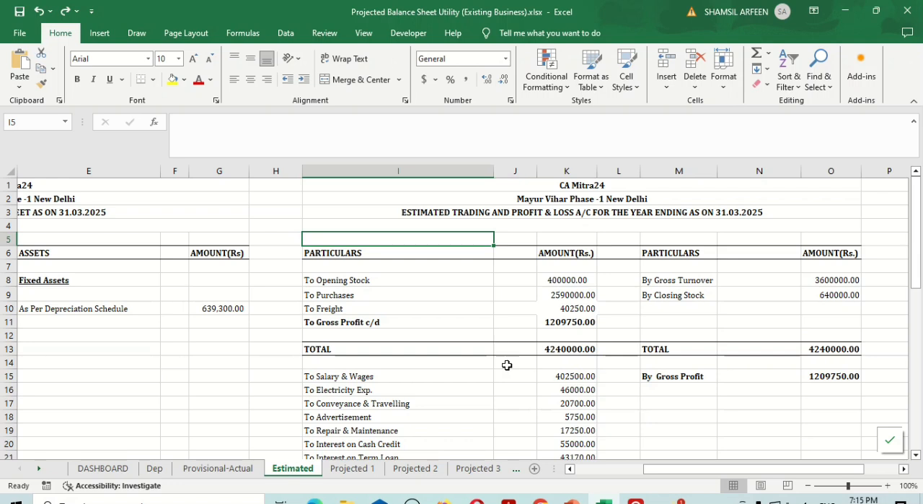
left_click(518, 253)
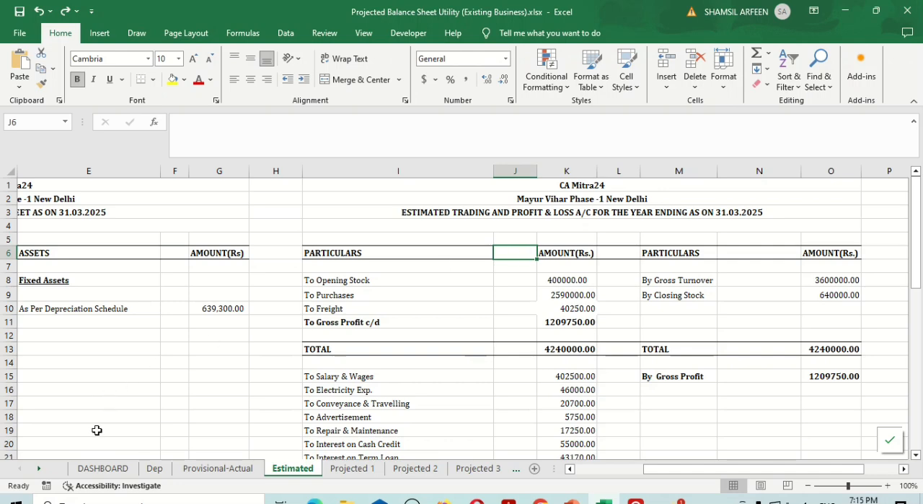
View the DASHBOARD sheet with the company profile and growth assumptions
left_click(102, 468)
scroll(387, 382, "up", 3)
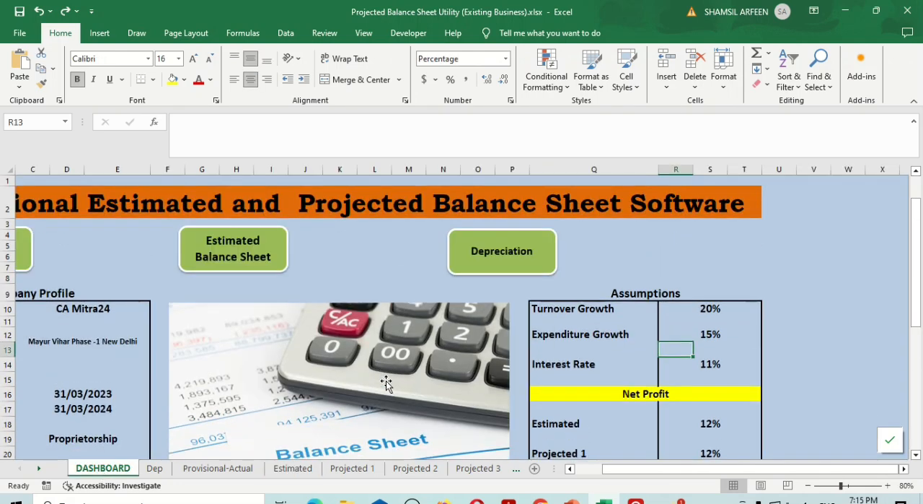
scroll(542, 322, "left", 3)
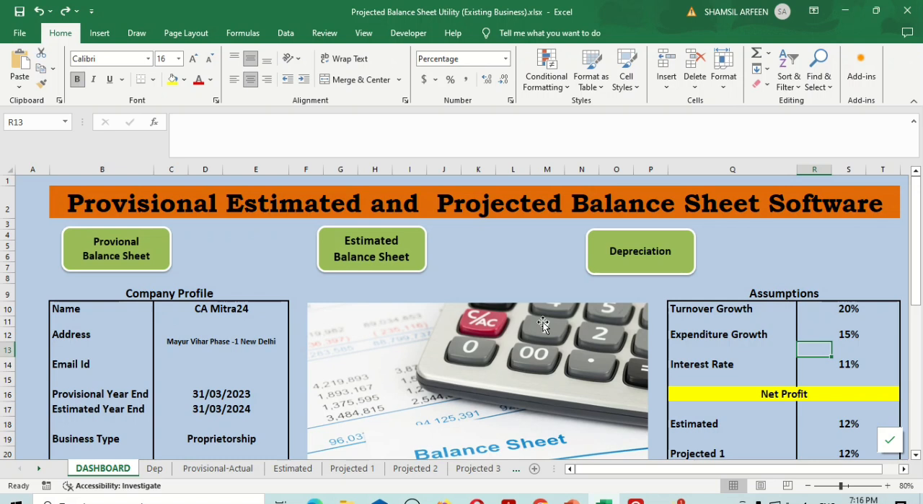
Switch to the PowerPoint slide show and advance through the Price slide to the Order slide
key("alt+Tab")
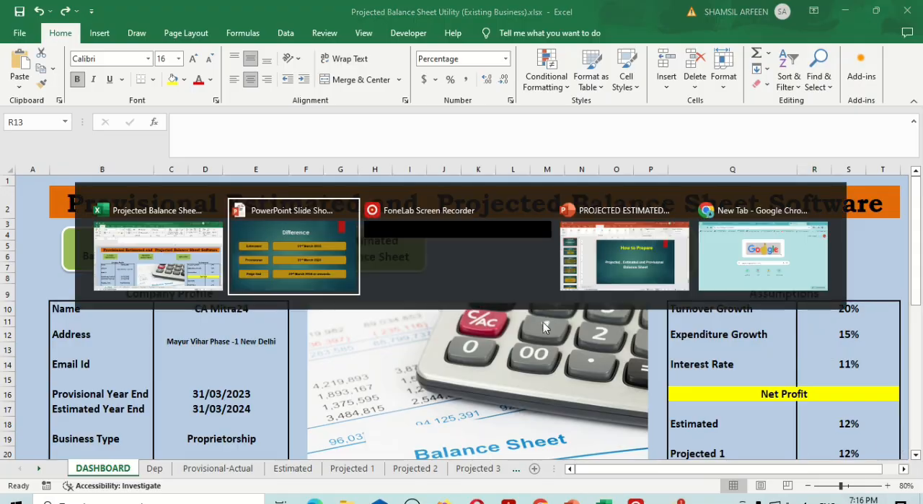
key("Right")
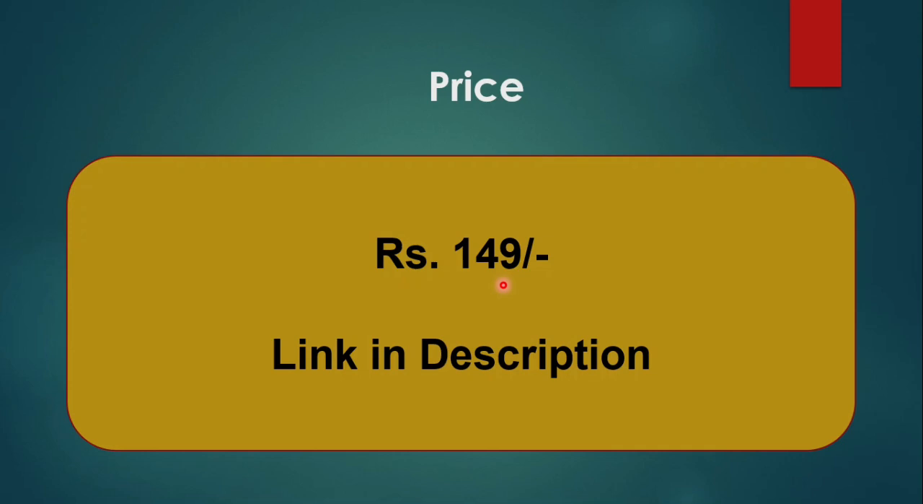
key("Right")
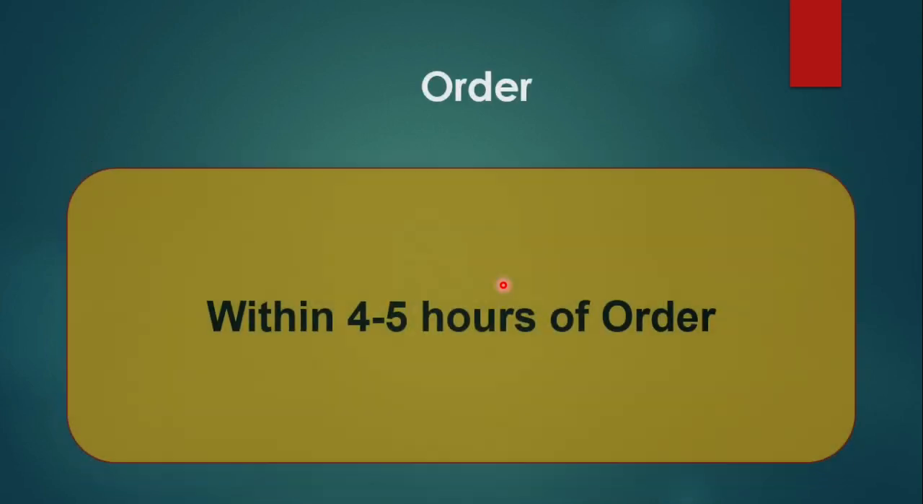